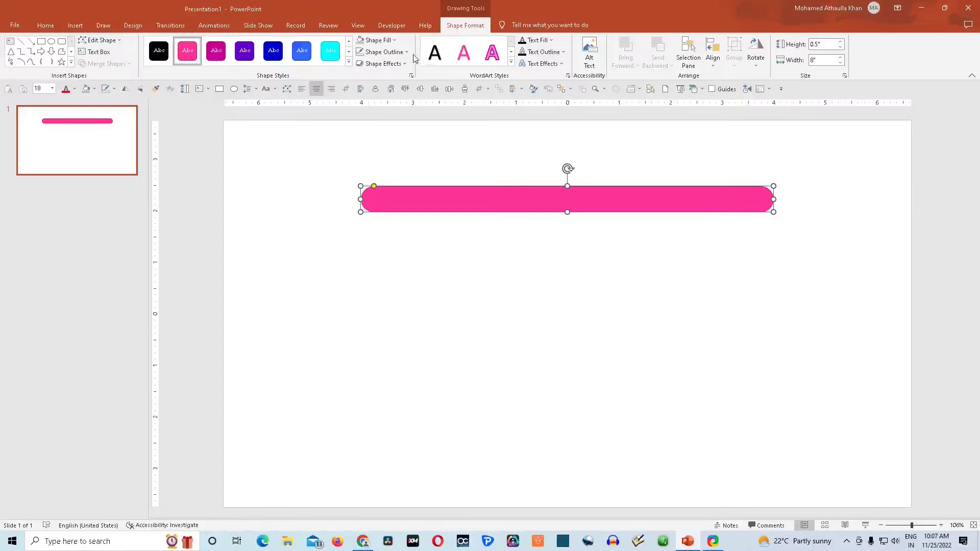
Step: Open the outline colour options for the 8" × 0.5" pink rounded bar
left_click(408, 53)
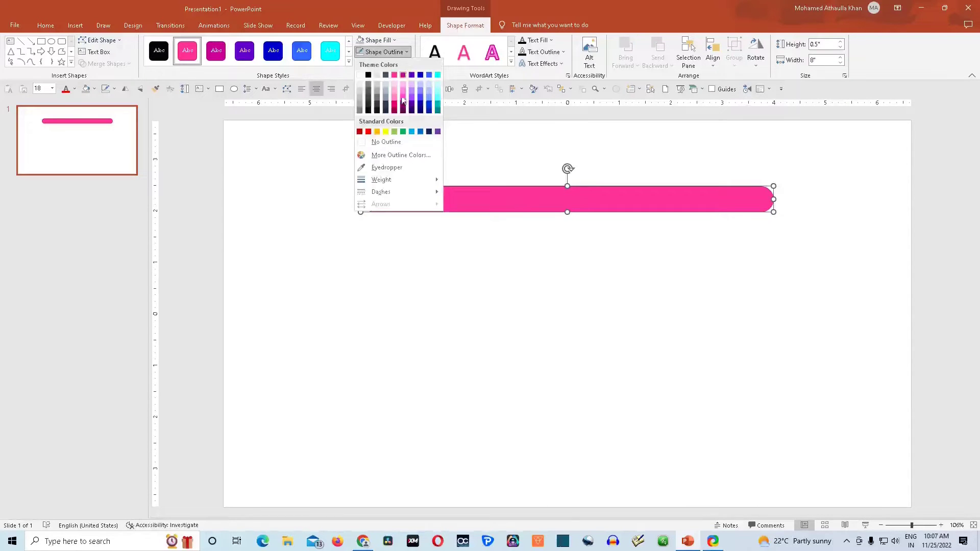
Step: Remove the bar's outline, fill it light grey, and duplicate it into three bars
left_click(387, 142)
left_click(397, 41)
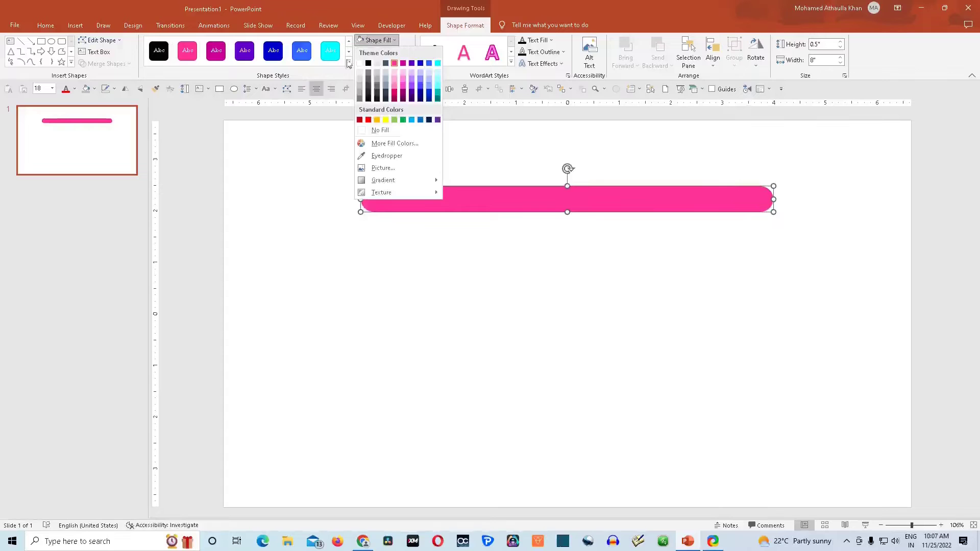
left_click(361, 86)
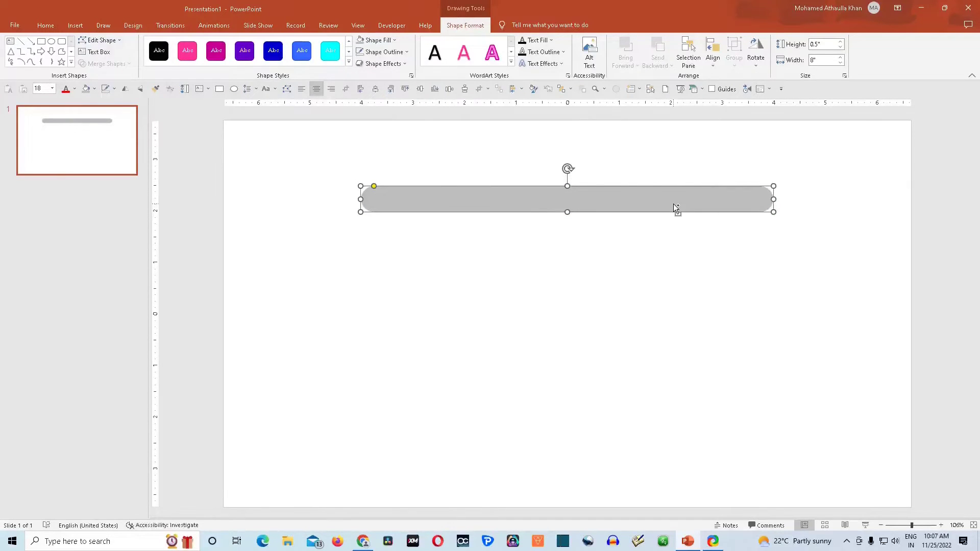
key("ctrl+d")
key("ctrl+d")
key("ctrl+a")
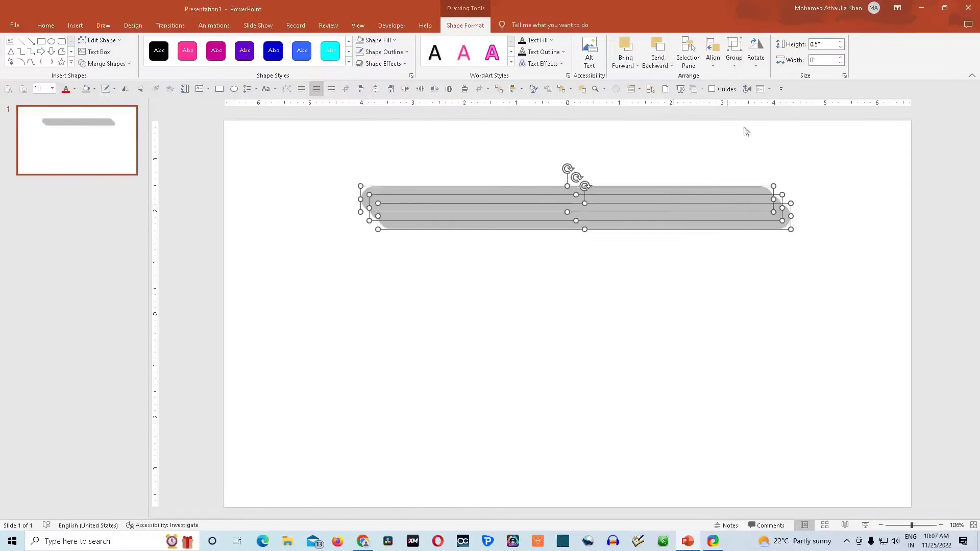
Step: Align the three grey bars to the slide, centred horizontally and distributed vertically
left_click(715, 69)
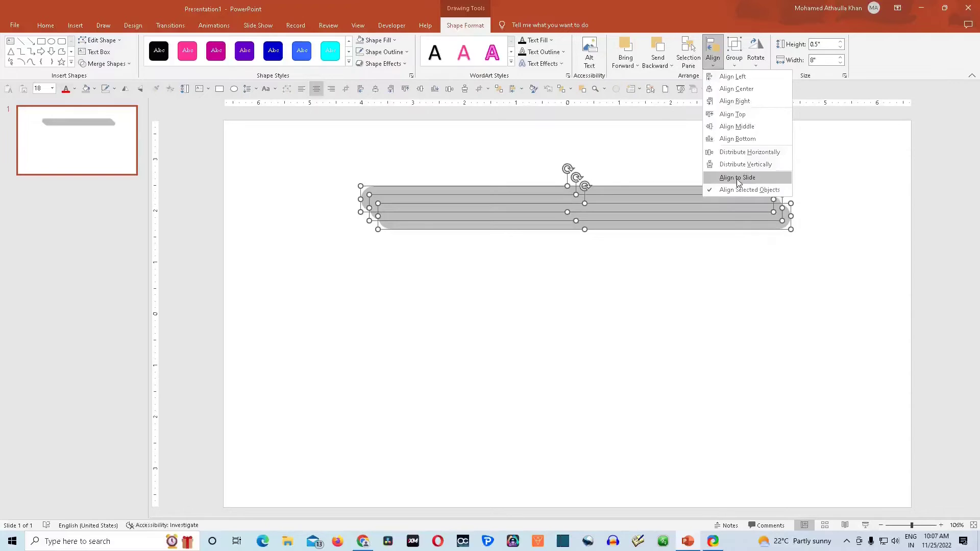
left_click(737, 182)
left_click(713, 65)
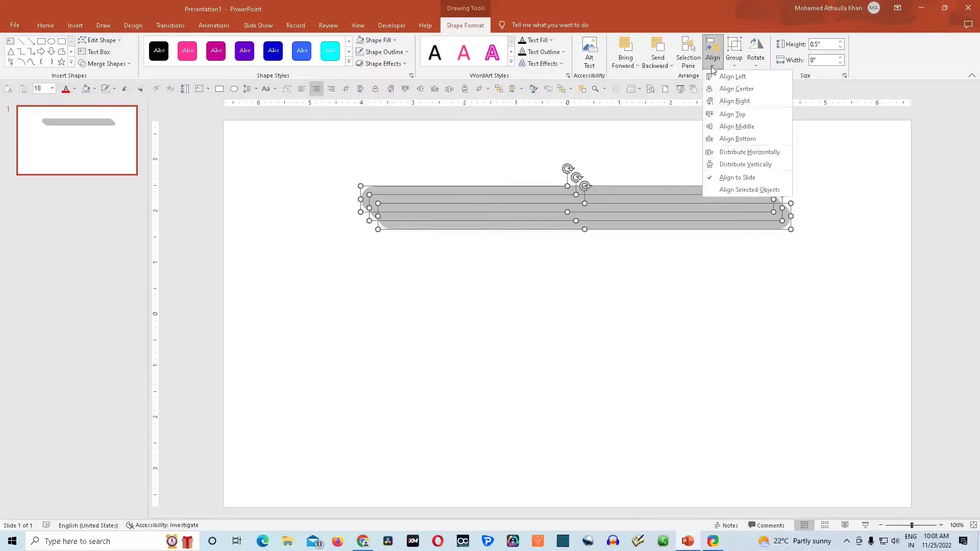
left_click(736, 89)
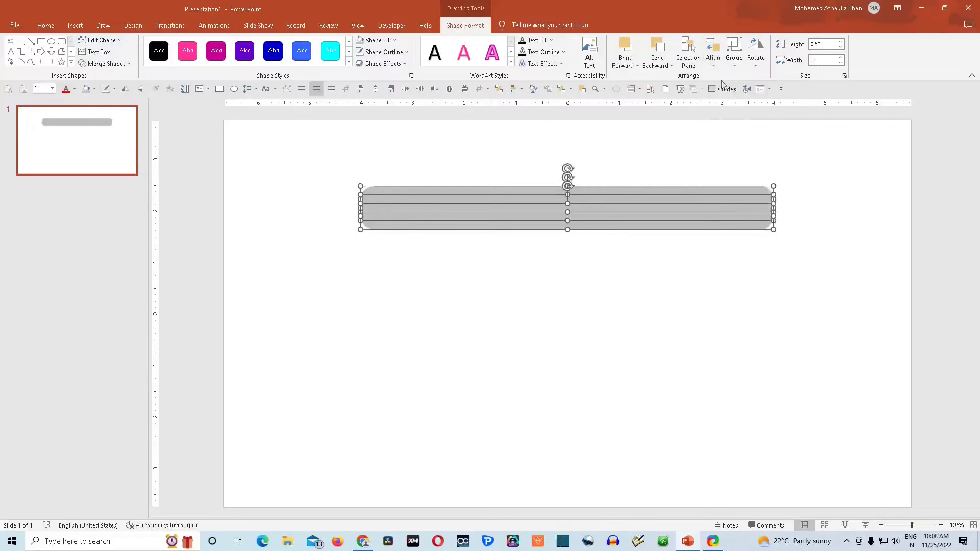
left_click(713, 60)
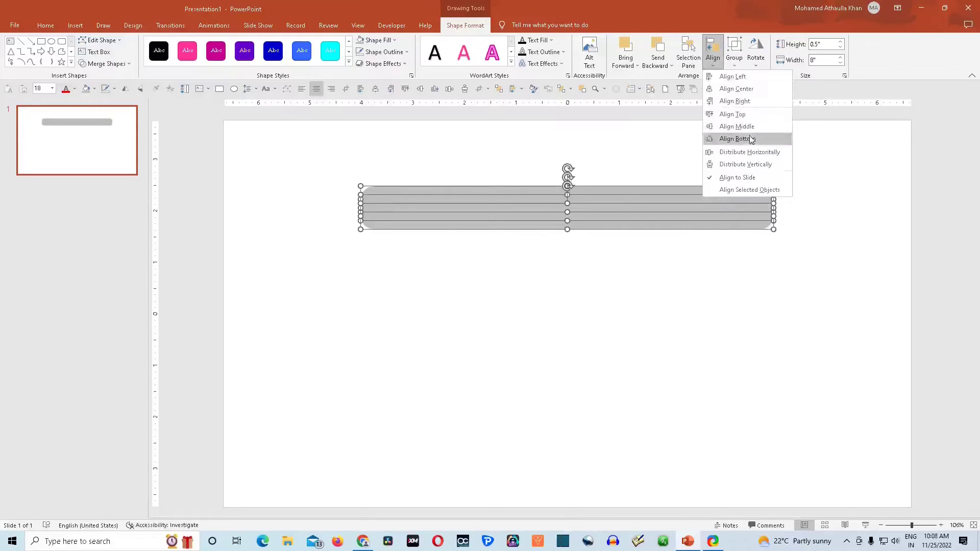
left_click(749, 165)
left_click(746, 171)
left_click(690, 217)
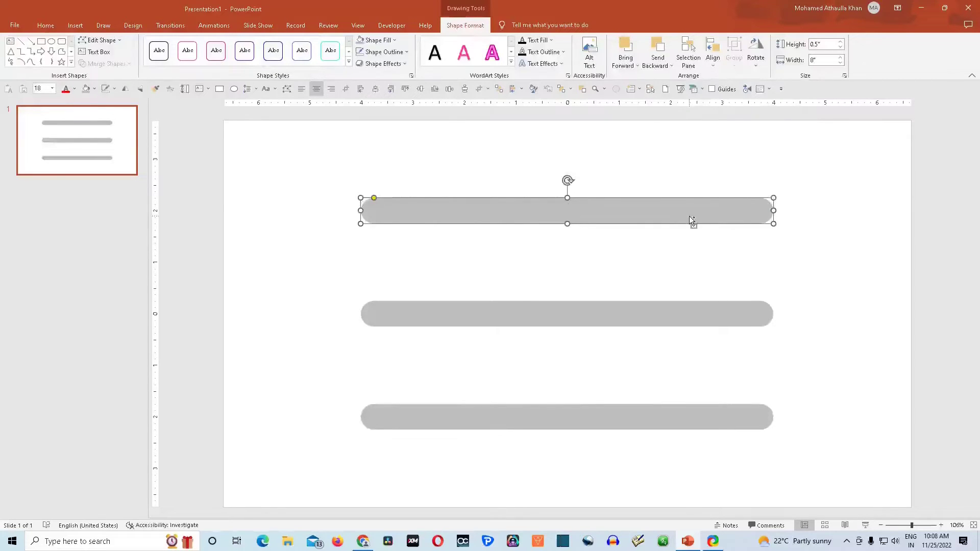
Step: Duplicate the grey bar, placing overlay copies on the top, middle and bottom bars
key("ctrl+d")
left_click_drag(689, 216, 692, 317)
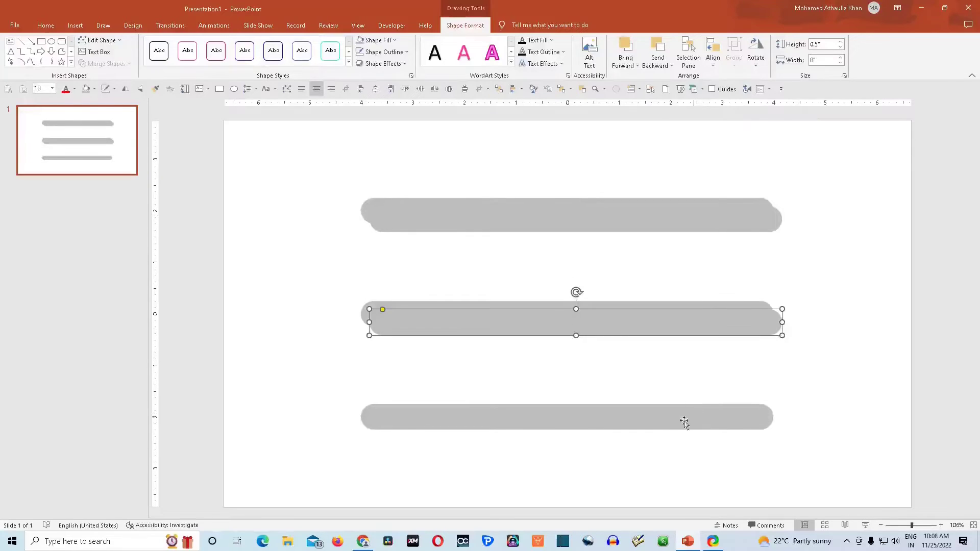
key("ctrl+d")
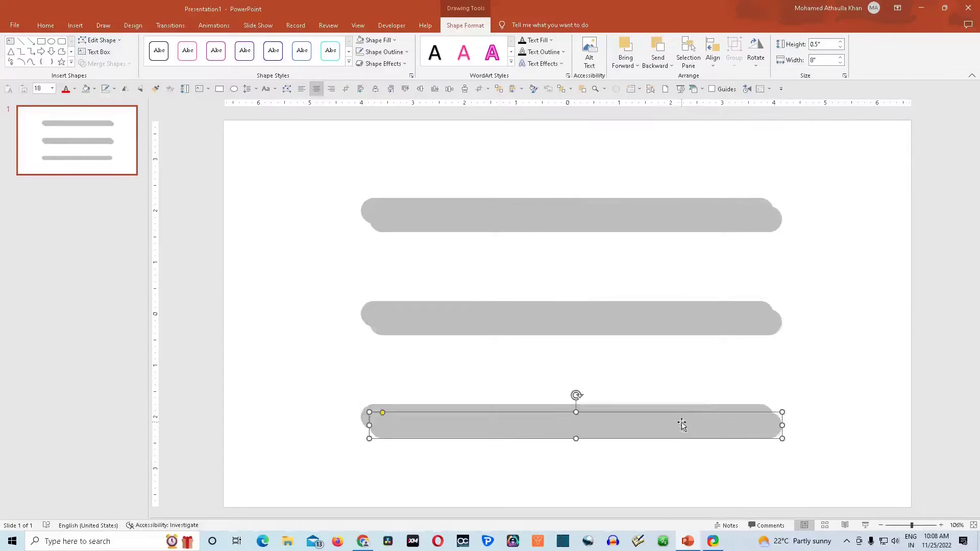
left_click(823, 349)
Step: Resize the top, middle and bottom overlay copies to widths of 6", 5" and 4"
left_click(696, 223)
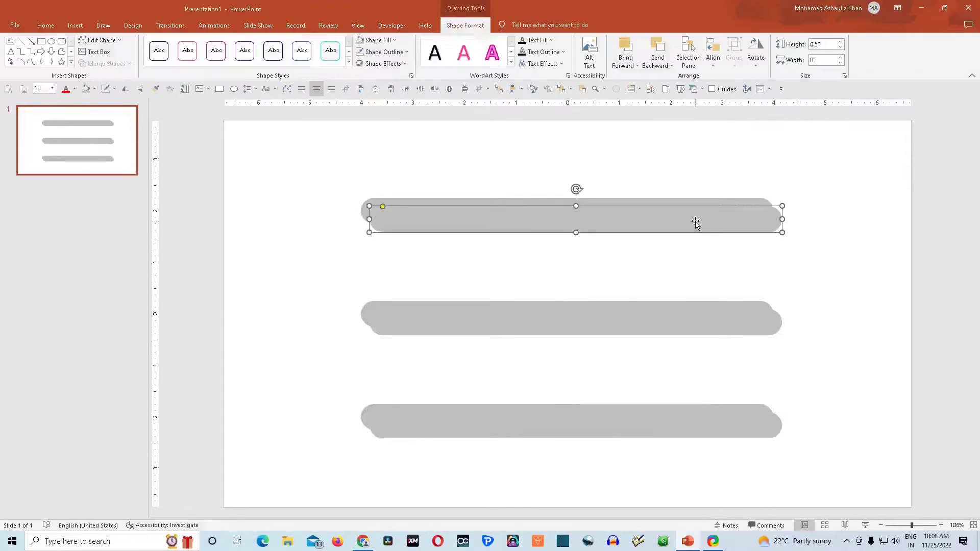
left_click(829, 61)
key("Return")
left_click(725, 321)
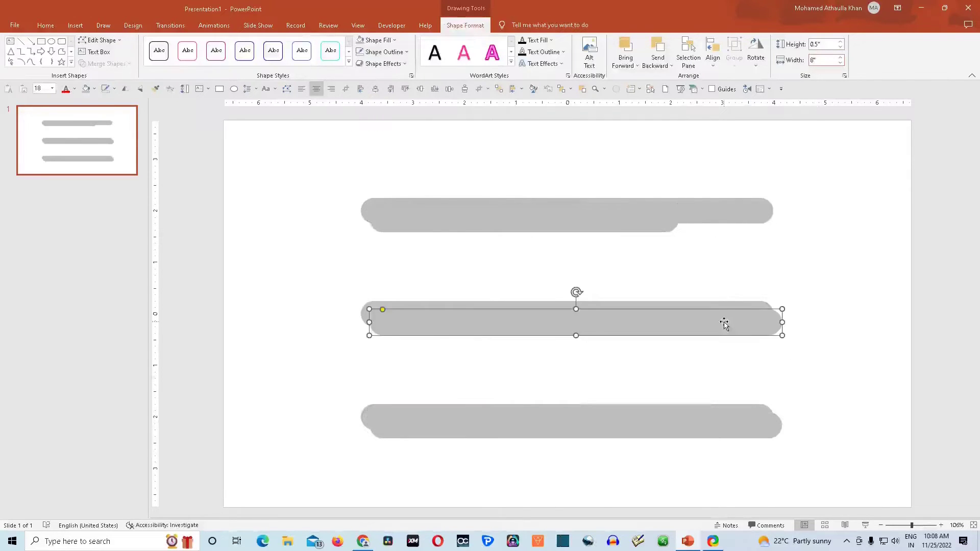
left_click(826, 61)
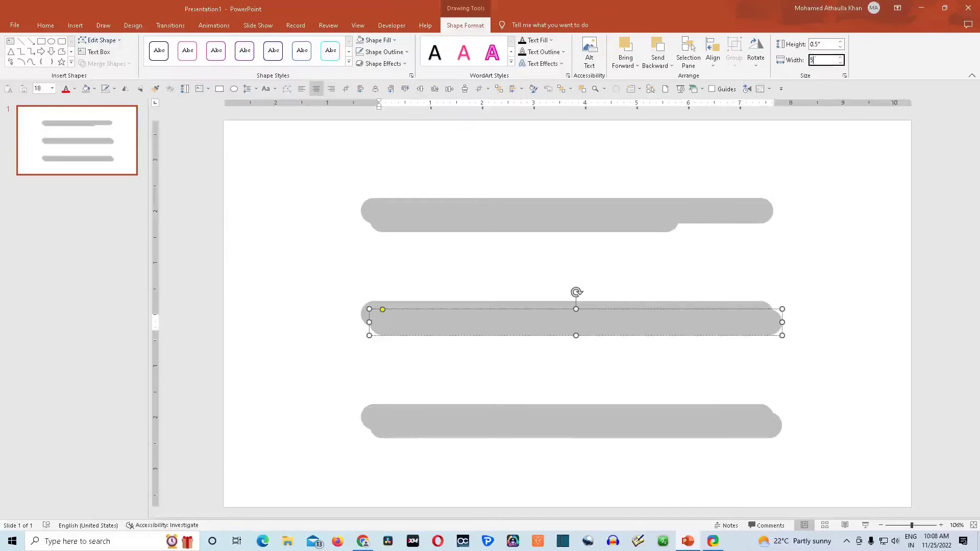
key("Return")
left_click(658, 427)
left_click(832, 60)
type("4")
key("Return")
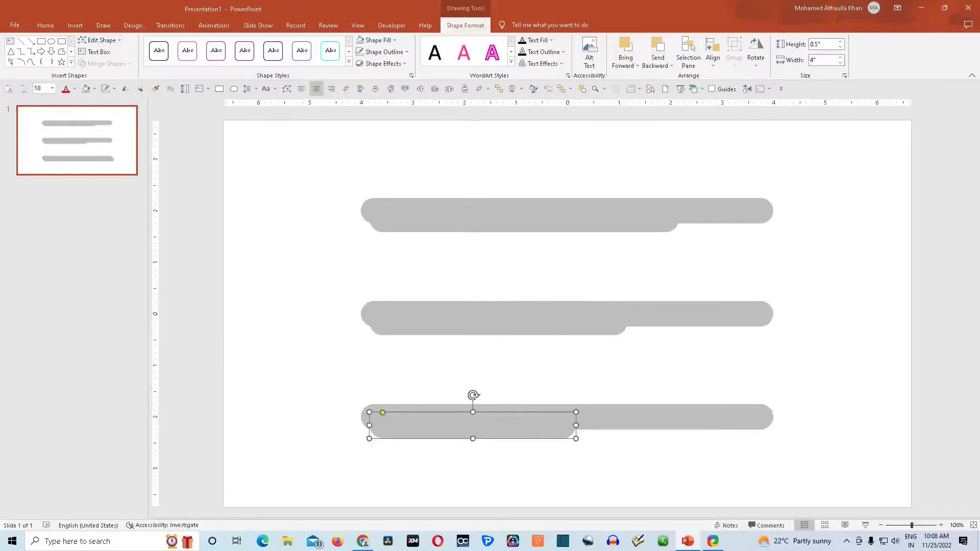
Step: Fill the short bars pink, dark purple and magenta respectively
left_click(646, 225)
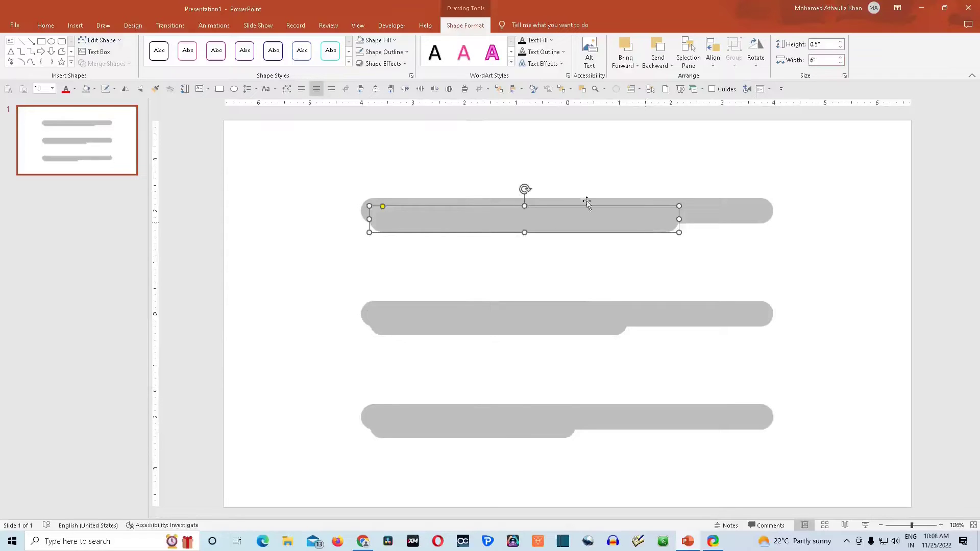
left_click(395, 40)
left_click(396, 94)
left_click(545, 327)
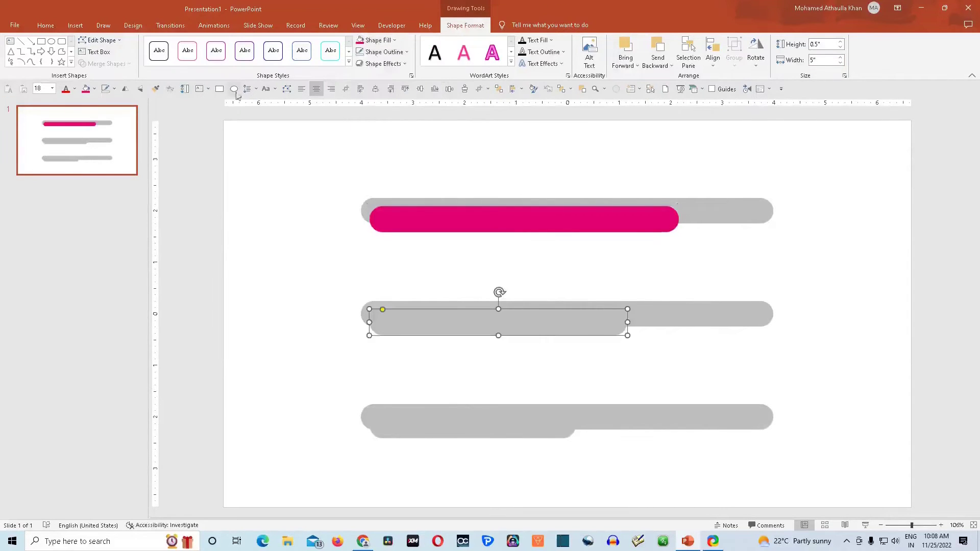
left_click(396, 42)
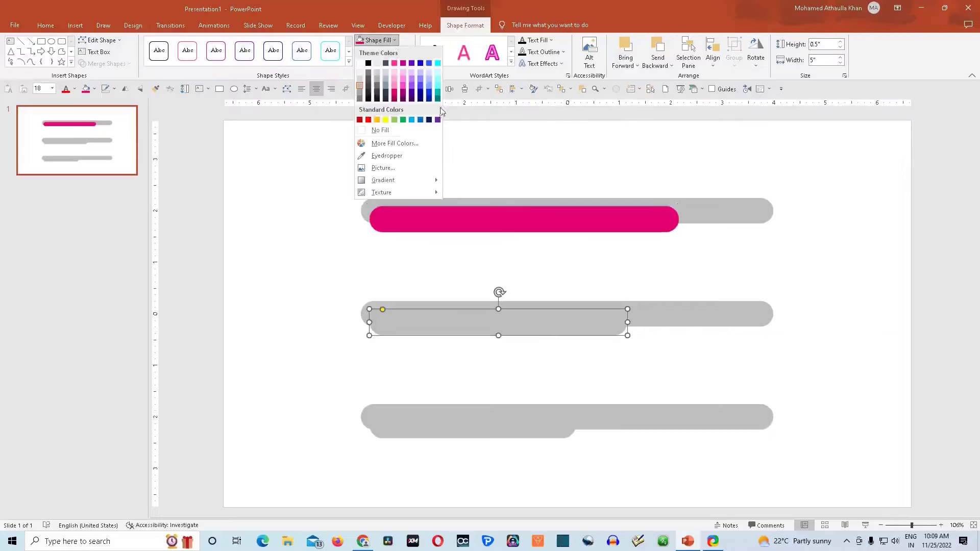
left_click(411, 93)
left_click(473, 426)
left_click(393, 41)
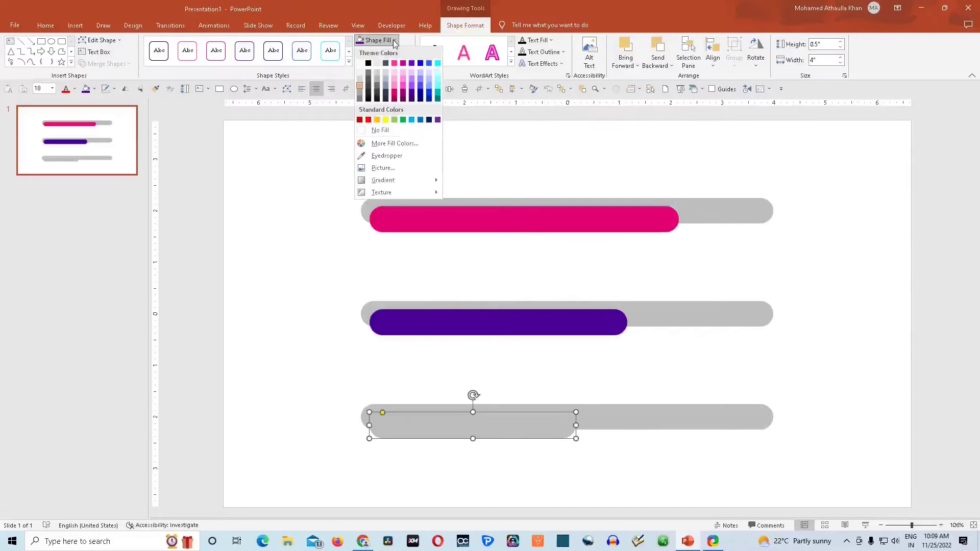
left_click(403, 95)
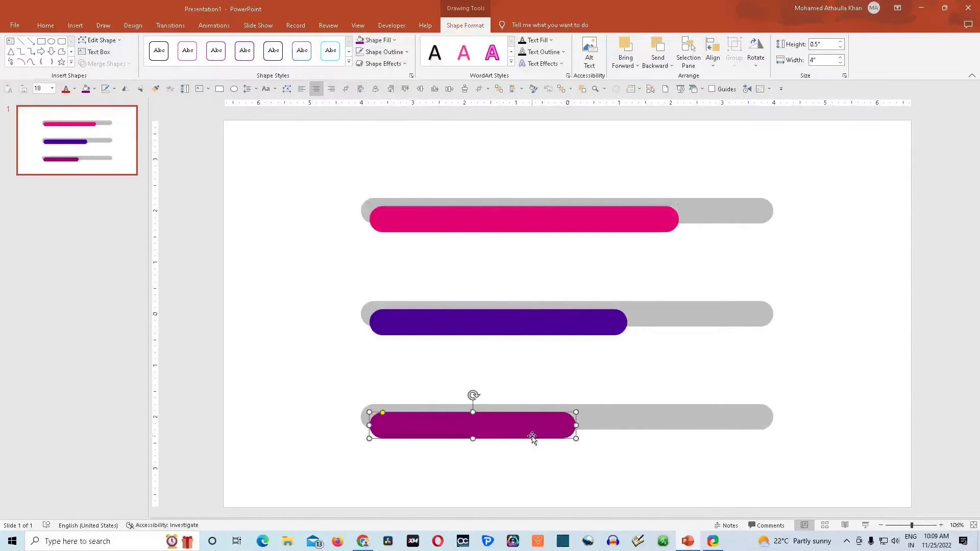
left_click(666, 219)
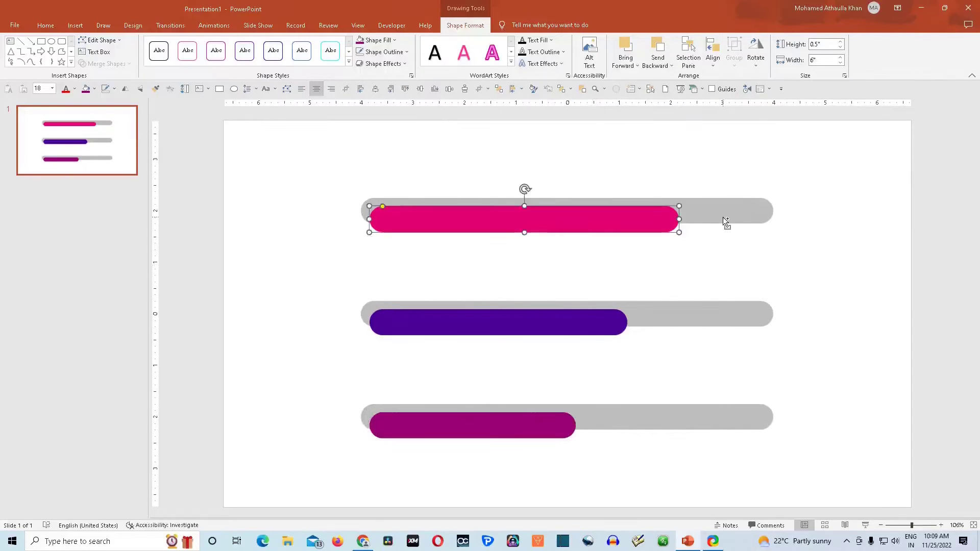
Step: Align the pink bar middle and left with its grey track using Align Selected Objects
left_click(723, 216, "shift")
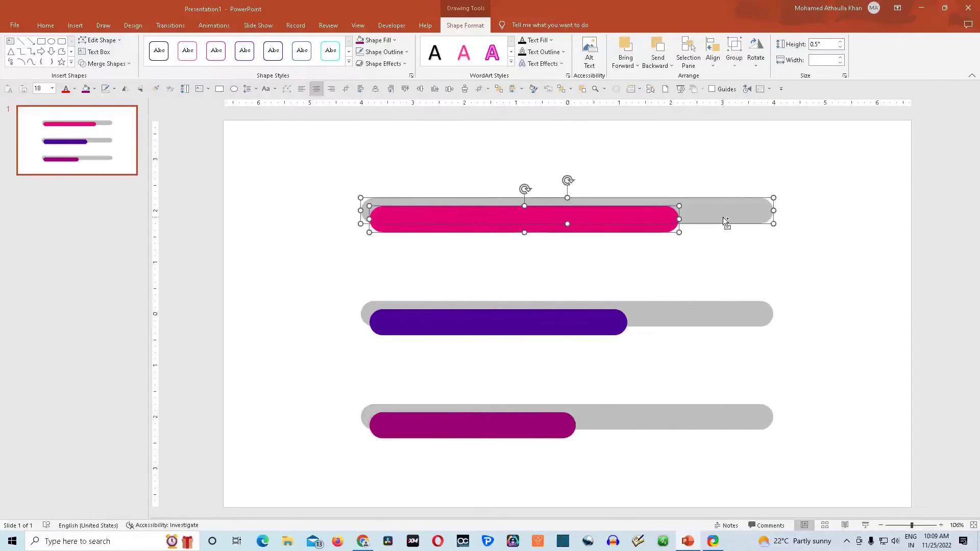
left_click(712, 64)
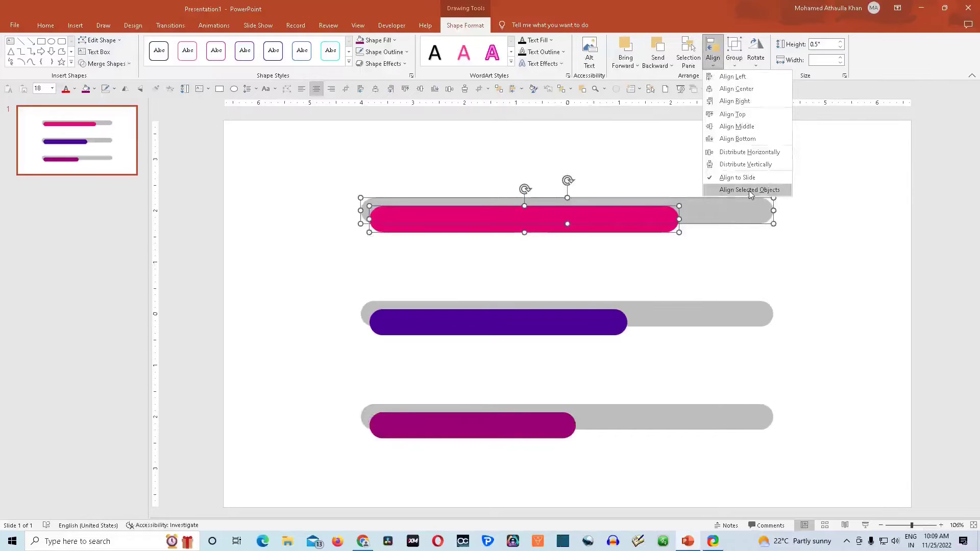
left_click(750, 190)
left_click(713, 64)
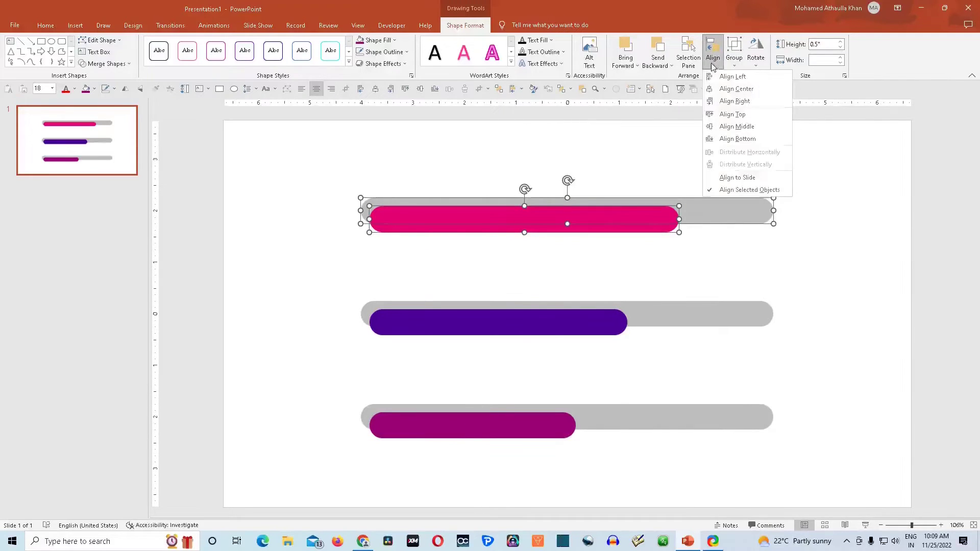
left_click(740, 127)
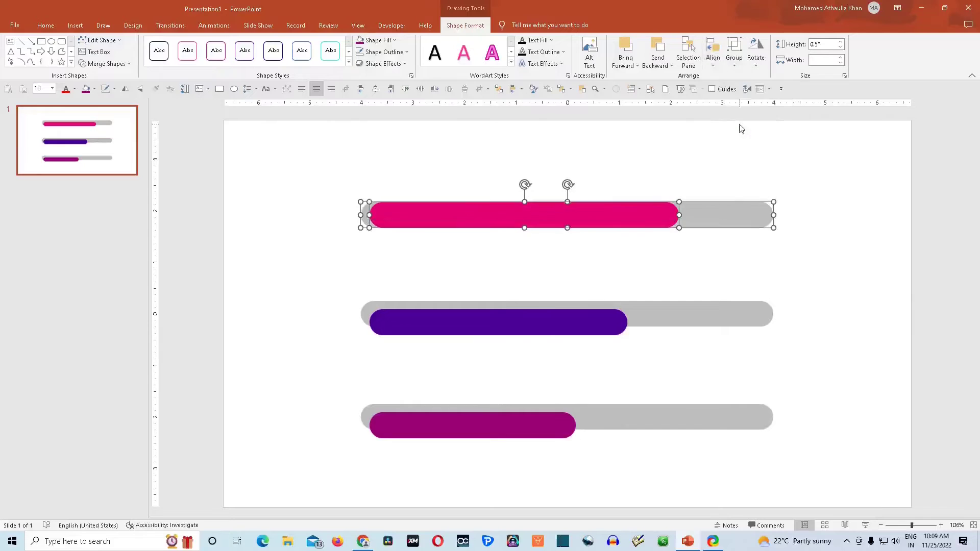
left_click(713, 64)
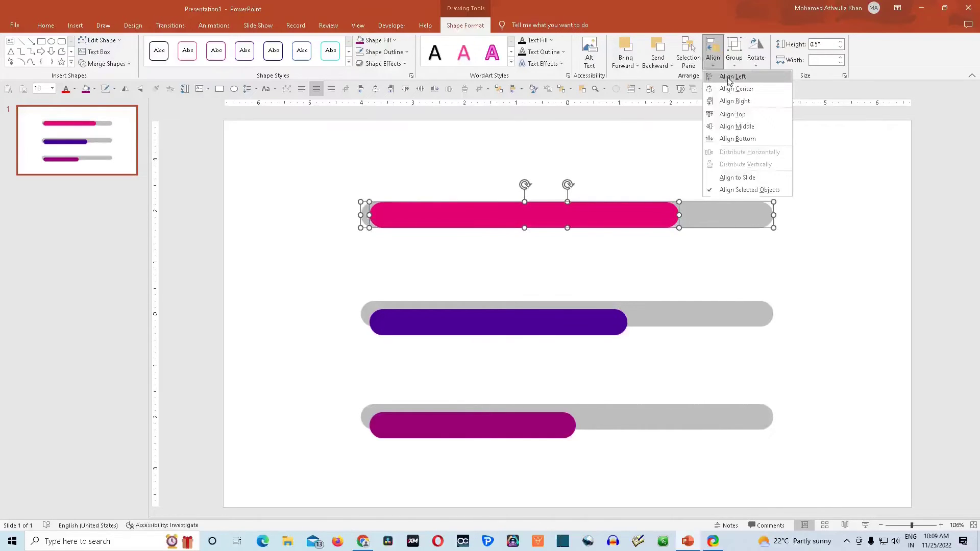
left_click(729, 76)
left_click(662, 236)
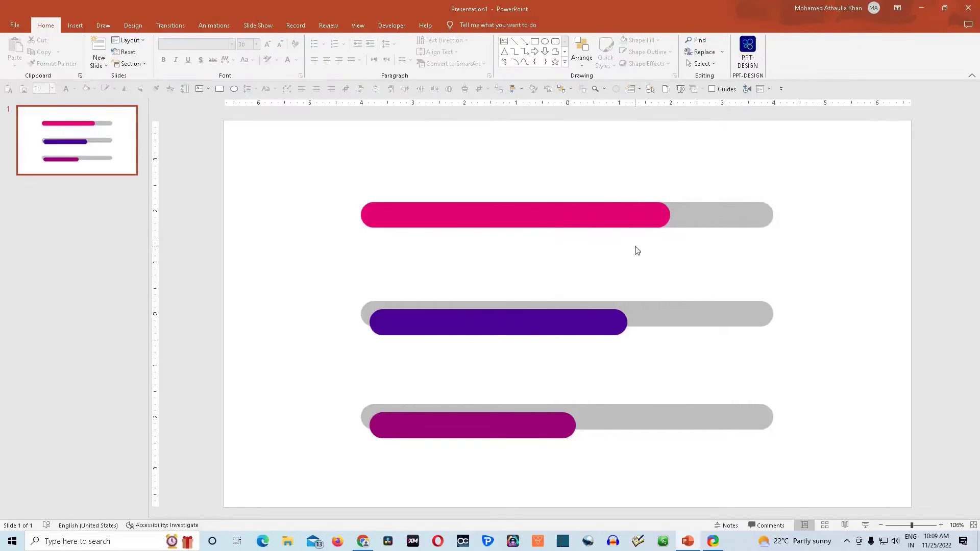
left_click(593, 322)
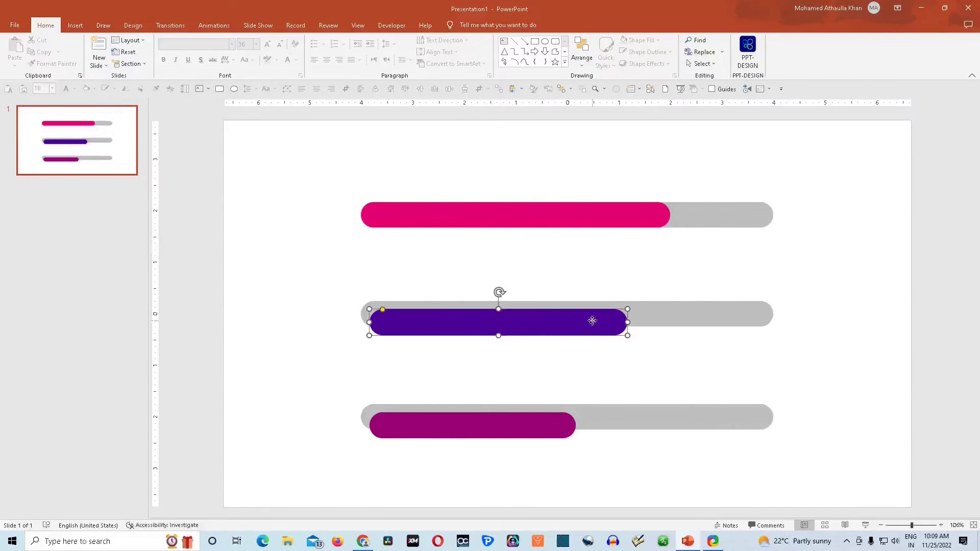
left_click(717, 68)
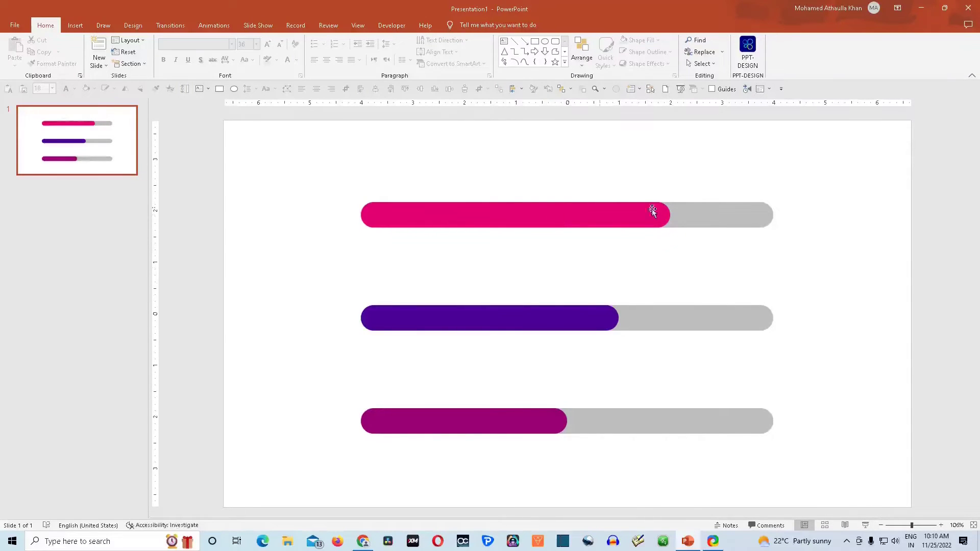
Step: Give the pink bar a Wipe From Left, starting With Previous, duration 1.5 seconds
left_click(632, 215)
left_click(214, 26)
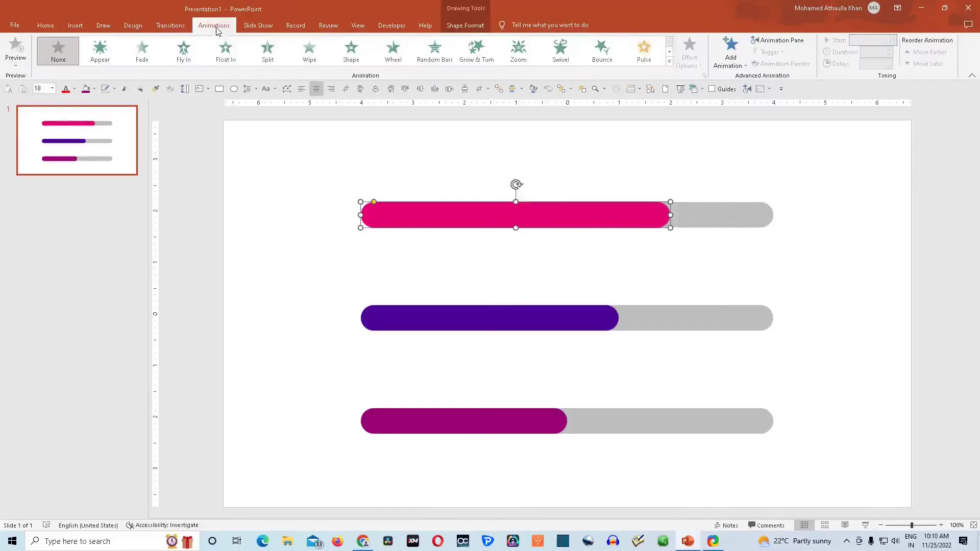
left_click(746, 69)
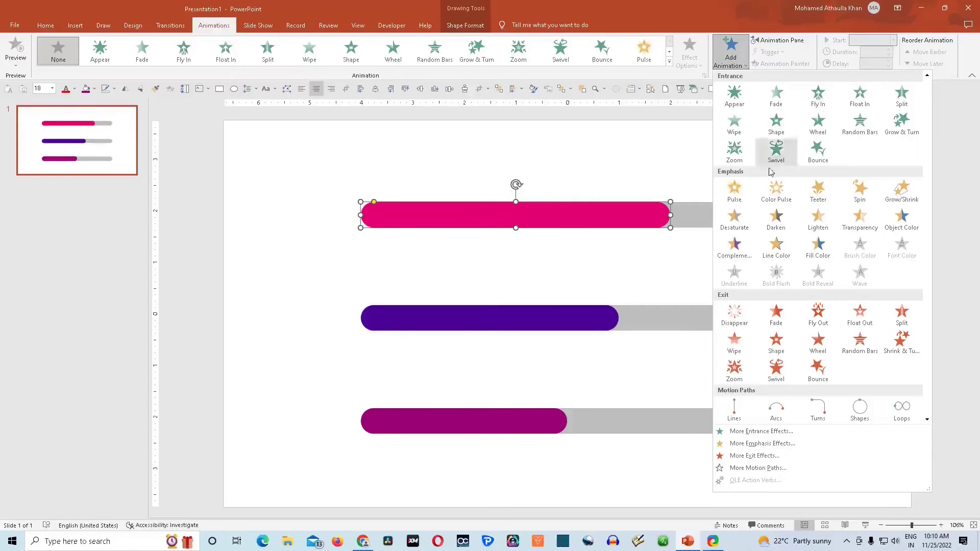
left_click(734, 127)
left_click(690, 53)
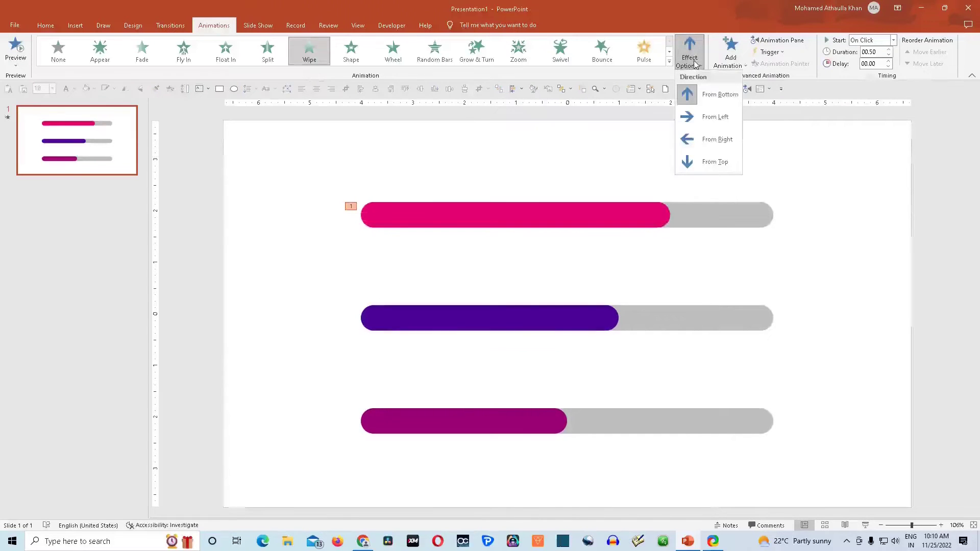
left_click(717, 118)
left_click(894, 41)
left_click(877, 58)
double_click(880, 53)
type("1")
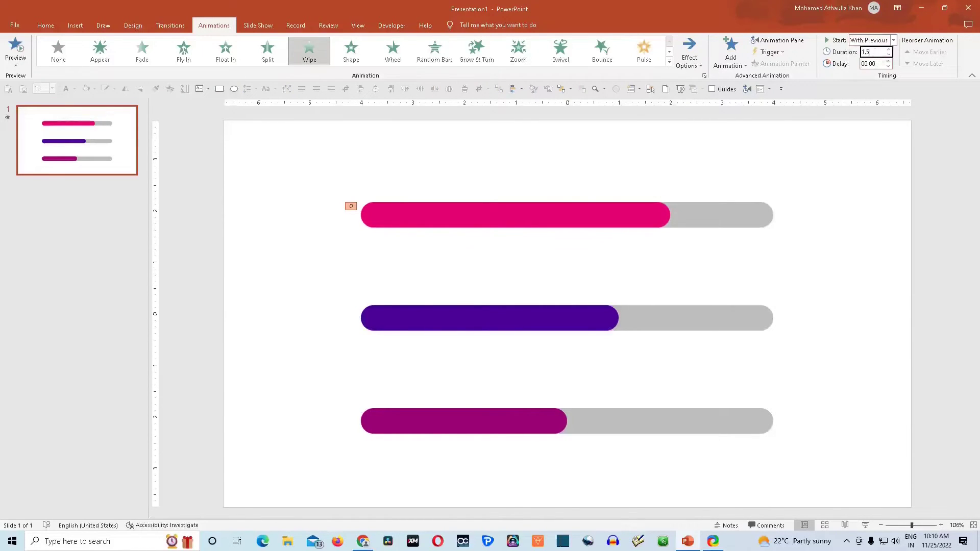
type(".5")
Step: Review the pink bar's Wipe timing settings from the Animation Pane
left_click(778, 40)
double_click(963, 143)
left_click(437, 212)
left_click(572, 189)
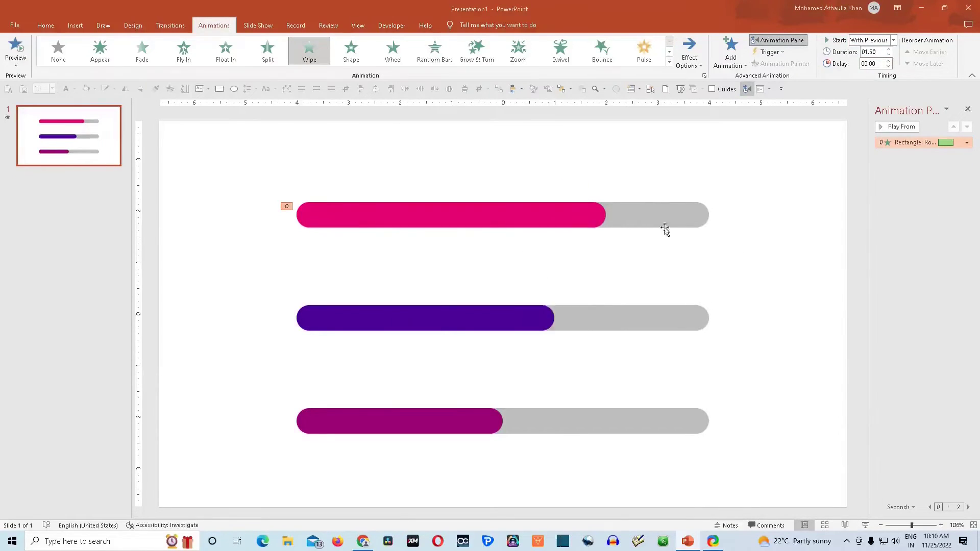
left_click(619, 259)
Step: Copy the pink bar's Wipe to the purple and magenta bars with Animation Painter
left_click(575, 223)
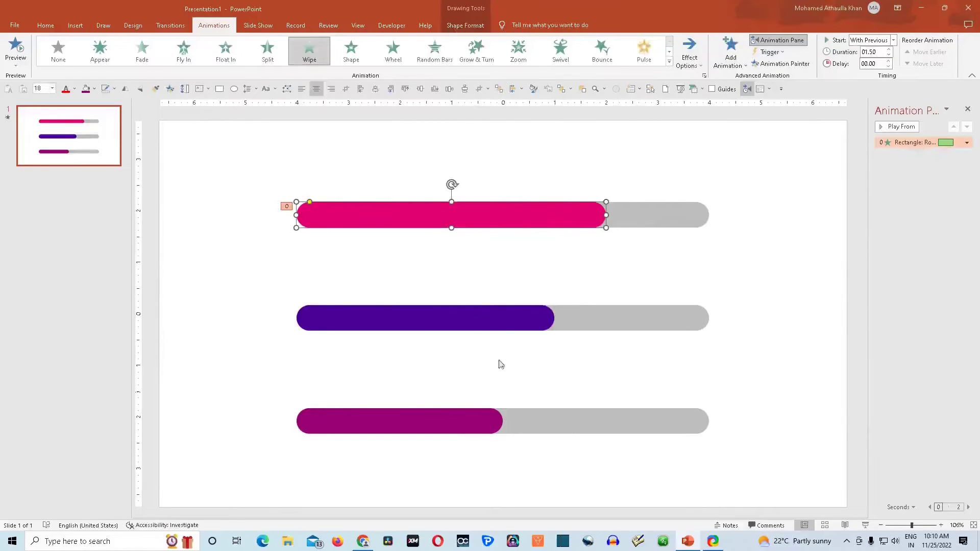
left_click(781, 67)
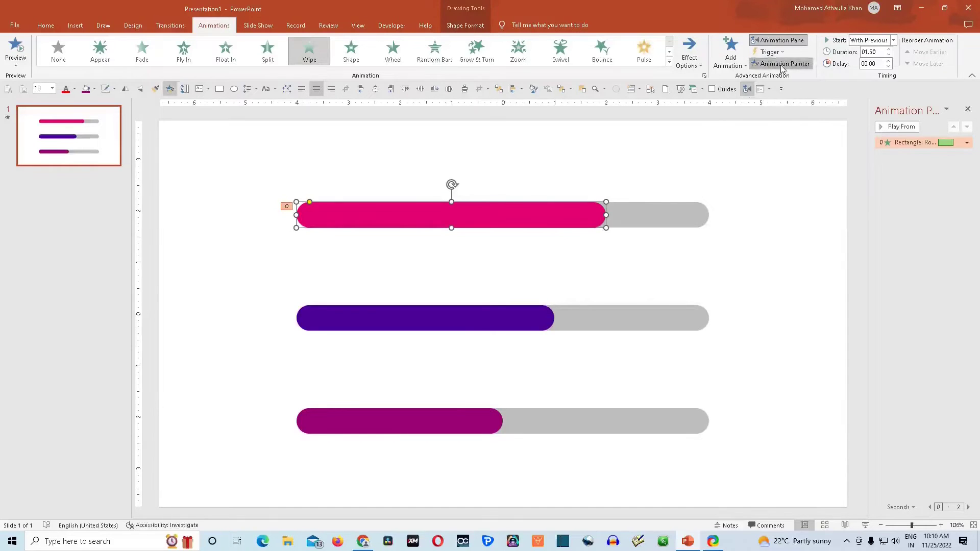
left_click(525, 315)
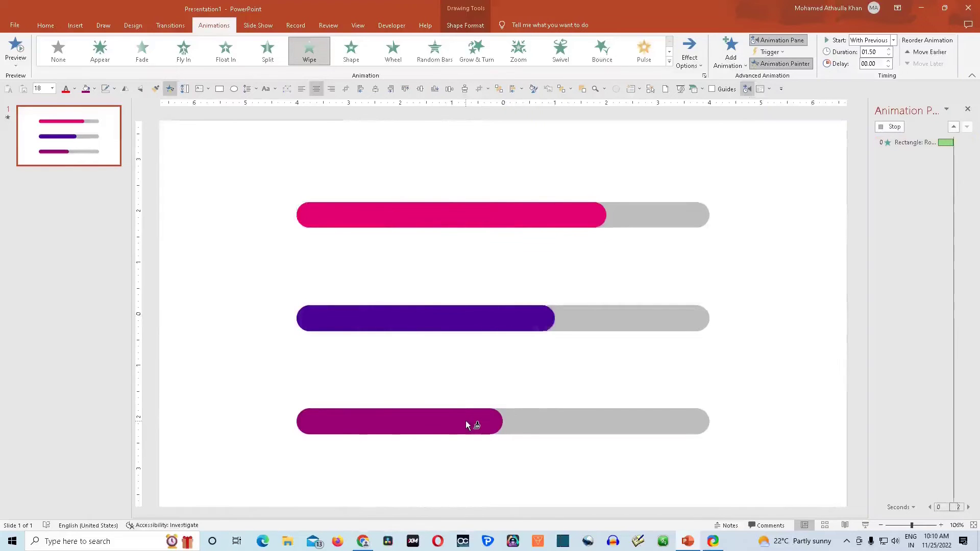
left_click(466, 421)
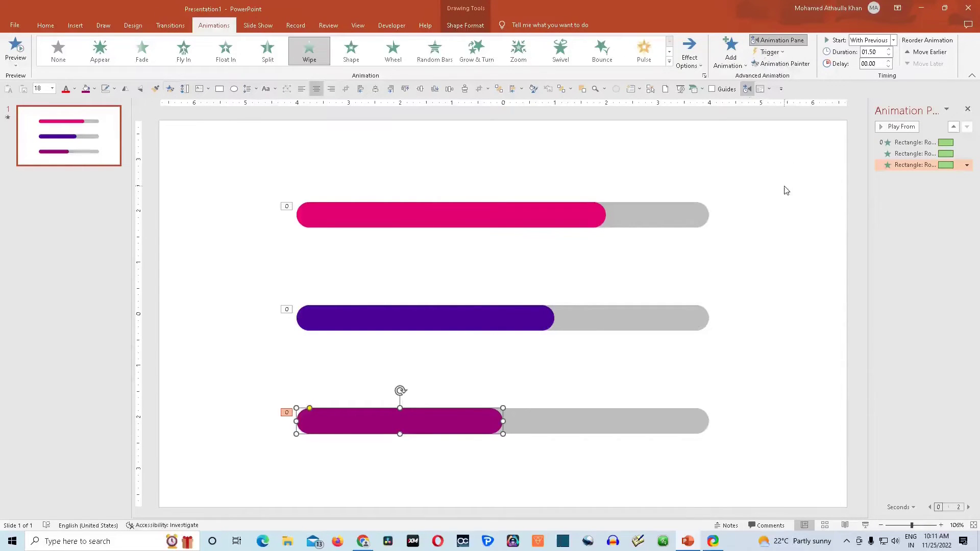
left_click(76, 25)
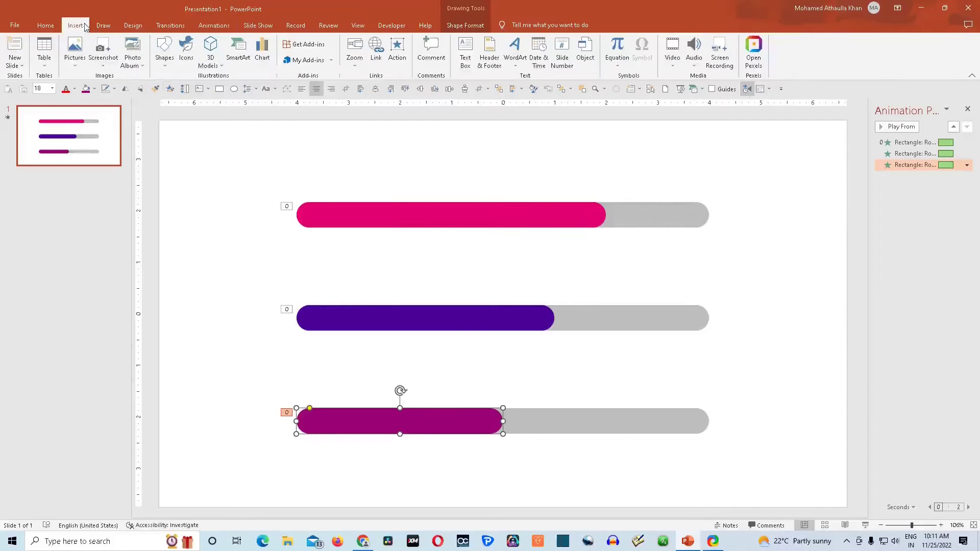
Step: Insert an oval with no outline and a darker pink fill
left_click(165, 56)
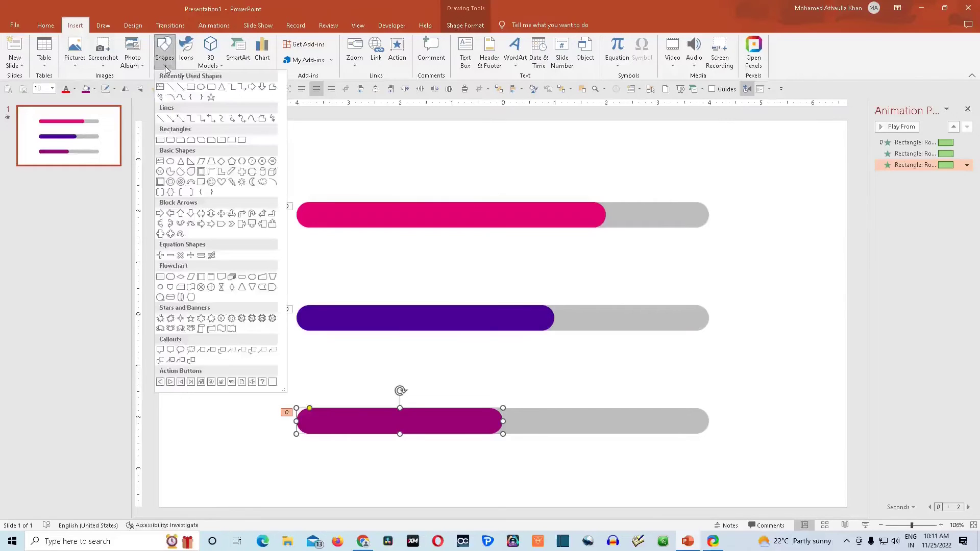
left_click(200, 87)
left_click(738, 178)
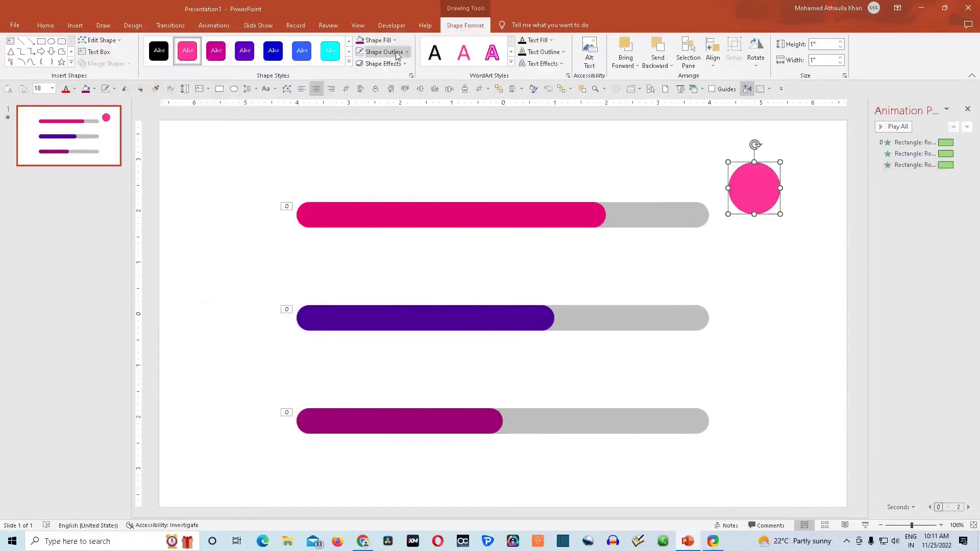
left_click(398, 53)
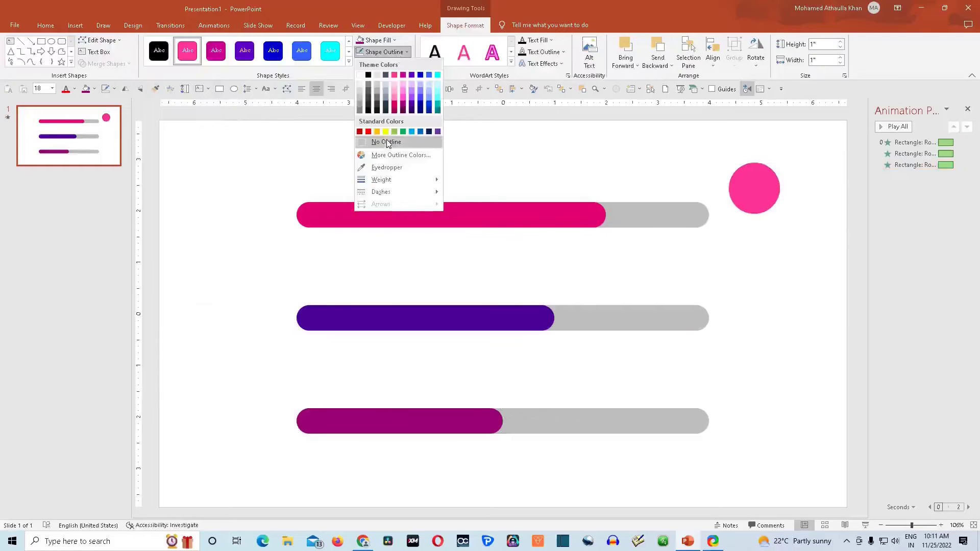
left_click(387, 142)
left_click(398, 45)
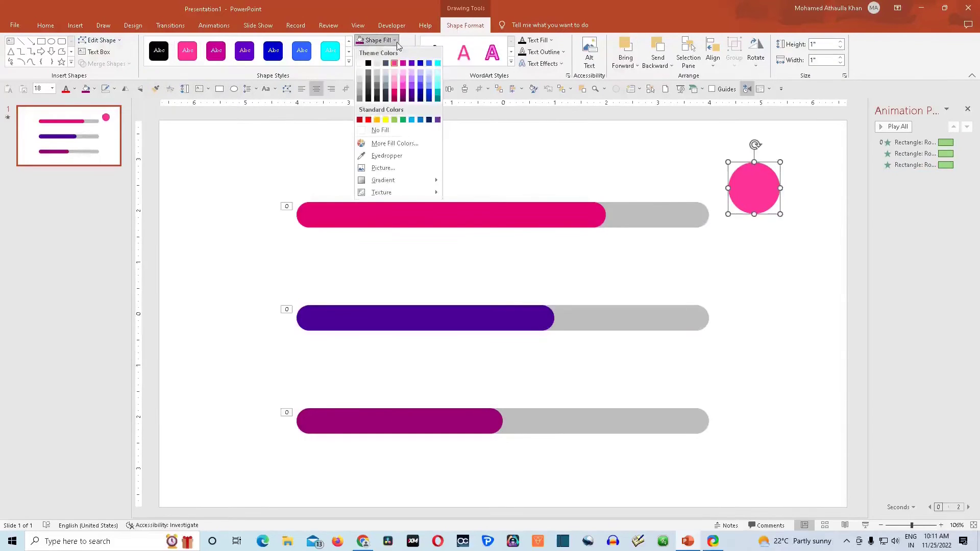
left_click(395, 94)
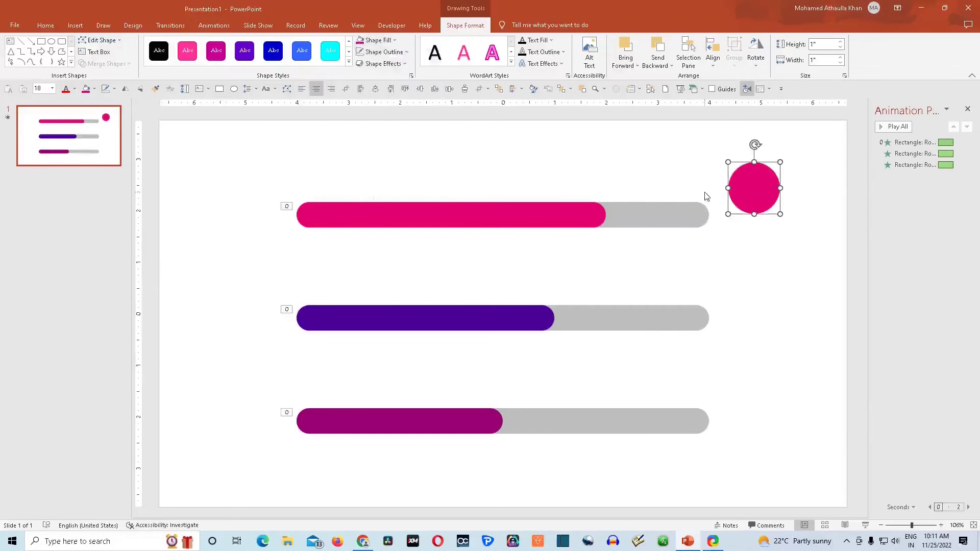
Step: Type 70% in the circle and format it in 36-point Impact
left_click(755, 186)
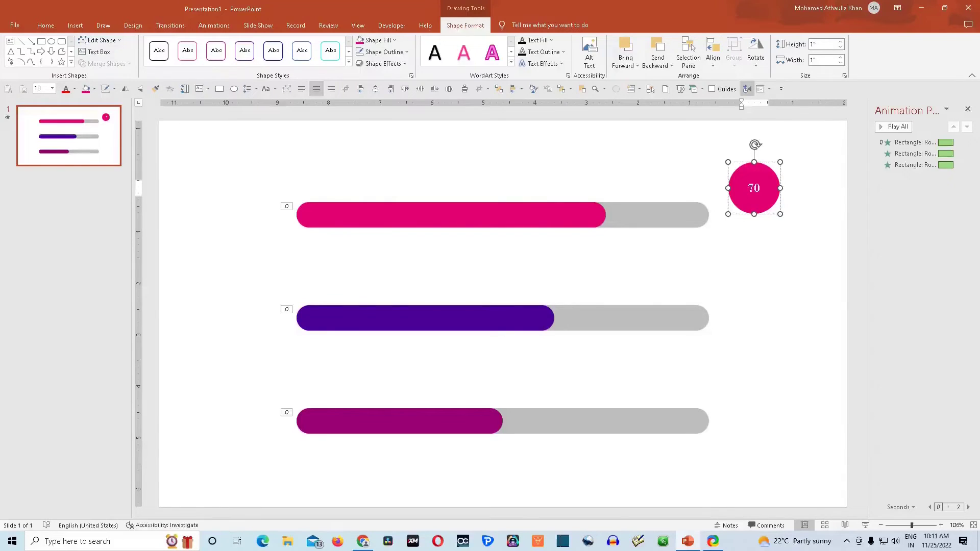
type("%")
key("ctrl+a")
left_click(49, 25)
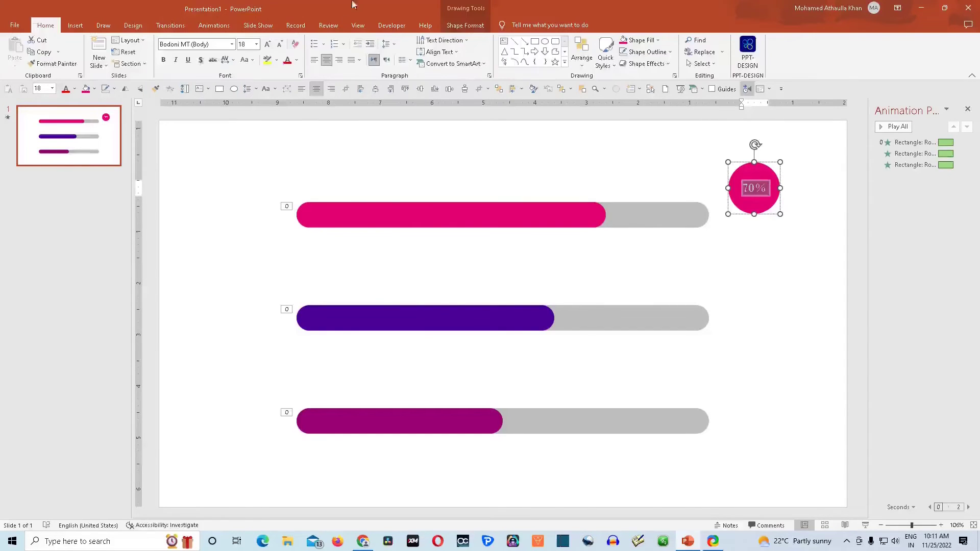
left_click(232, 45)
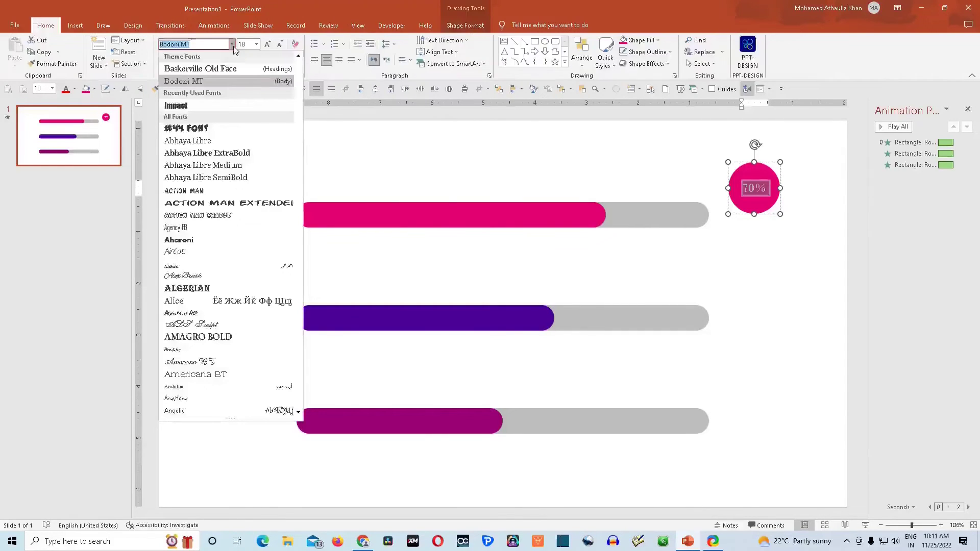
left_click(201, 105)
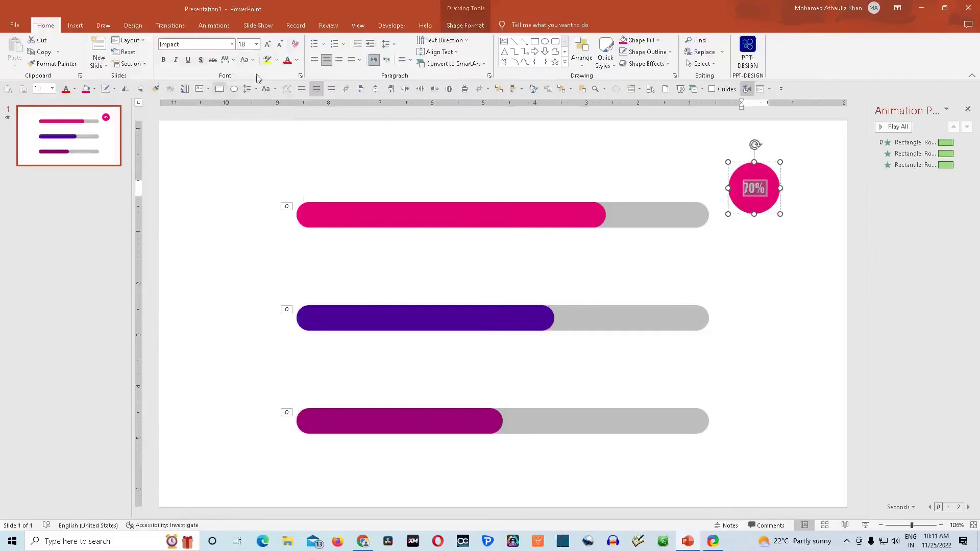
left_click(256, 44)
left_click(247, 185)
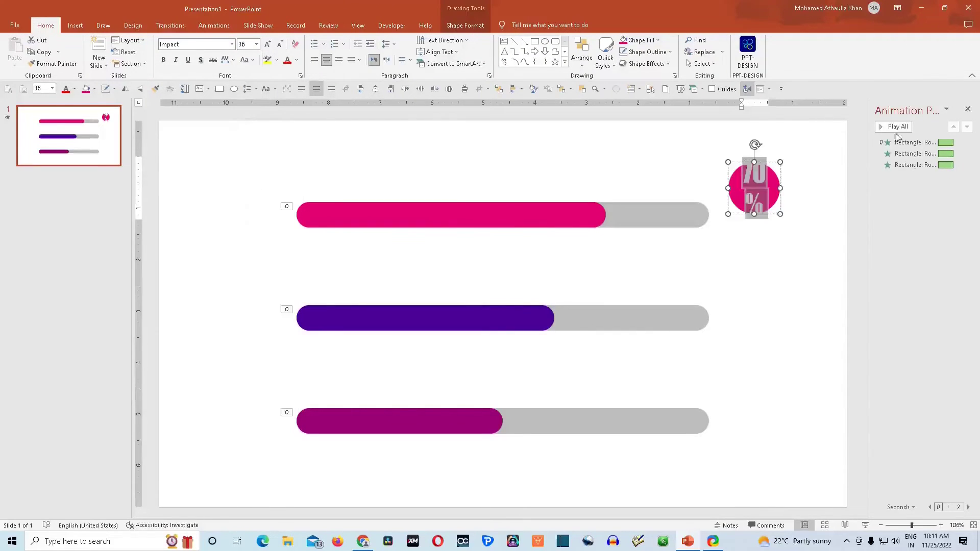
Step: Turn off Wrap text in shape so 70% stays on one line
right_click(774, 188)
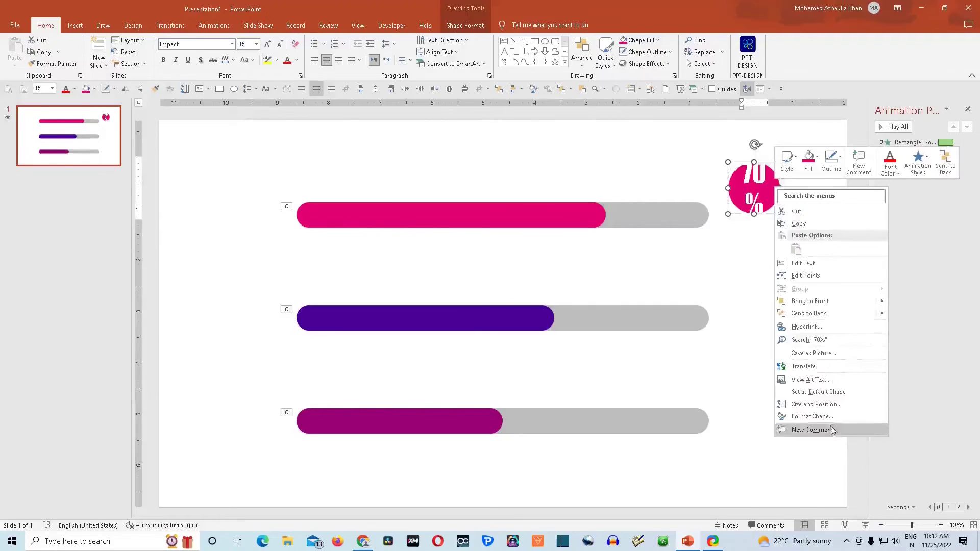
left_click(817, 417)
left_click(894, 145)
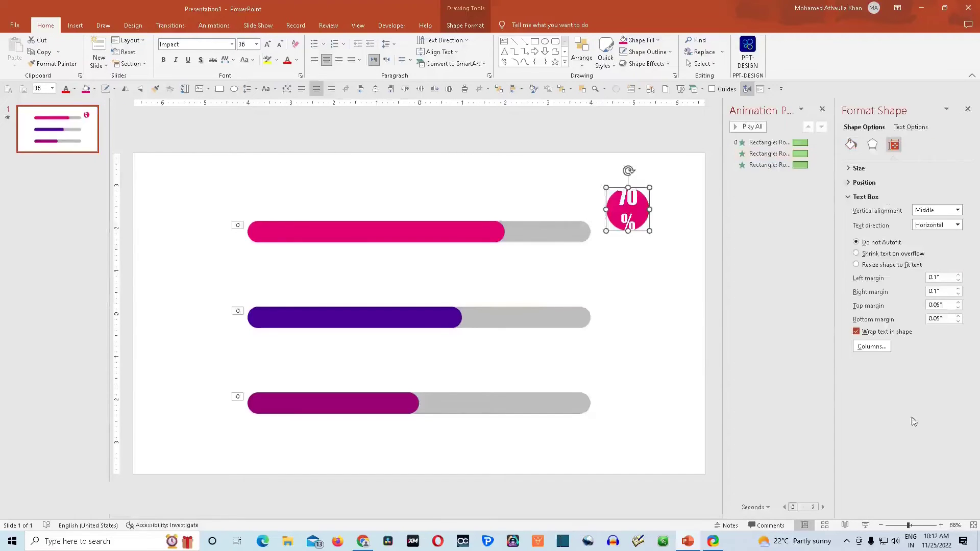
left_click(856, 332)
left_click(659, 303)
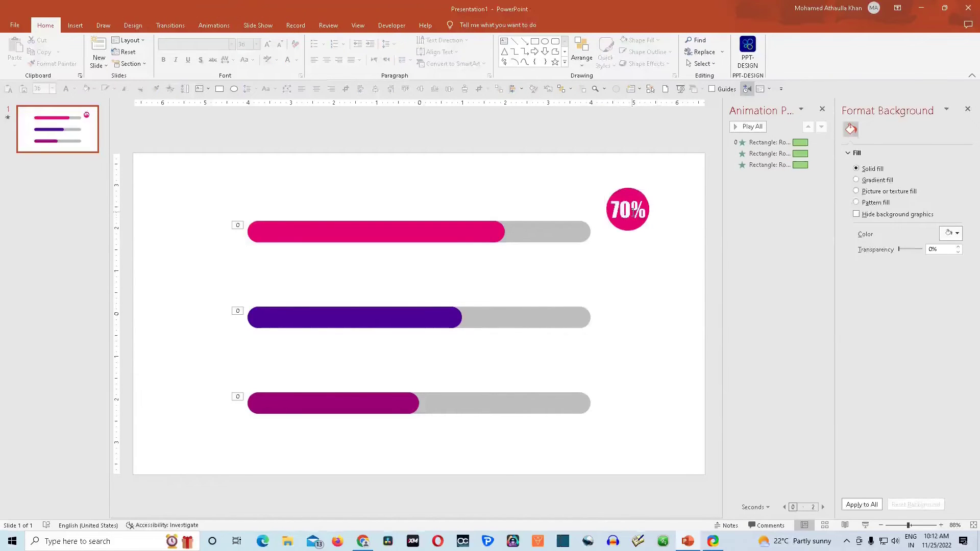
left_click(630, 195)
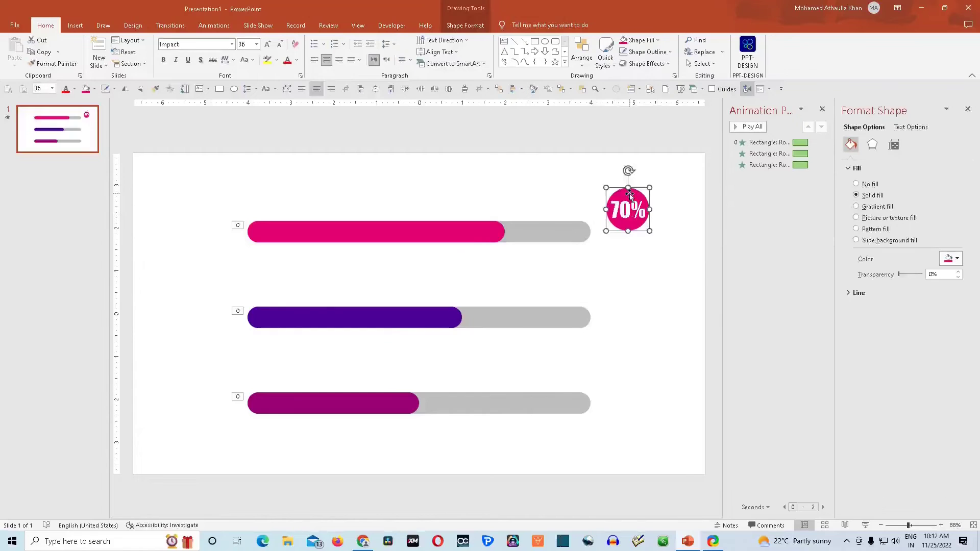
Step: Move the 70% circle to the pink bar's end and duplicate it onto the purple and magenta bars
mouse_move(629, 194)
left_mouse_down()
mouse_move(506, 202)
mouse_move(493, 220)
left_mouse_up()
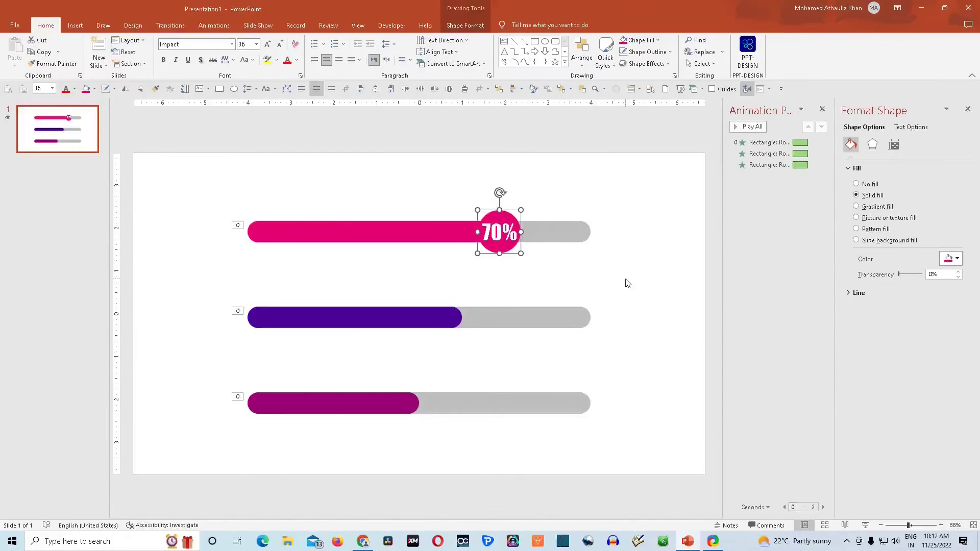
key("ctrl+d")
double_click(498, 239)
left_click_drag(505, 258, 451, 336)
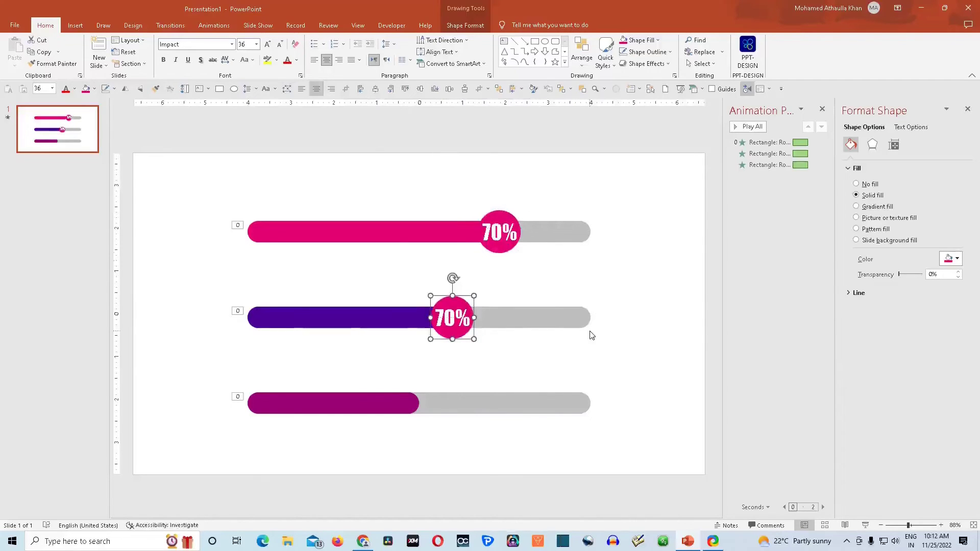
key("ctrl+d")
Step: Change the middle circle to 50% and the bottom circle to 30%
left_click(451, 324)
key("BackSpace")
type("5")
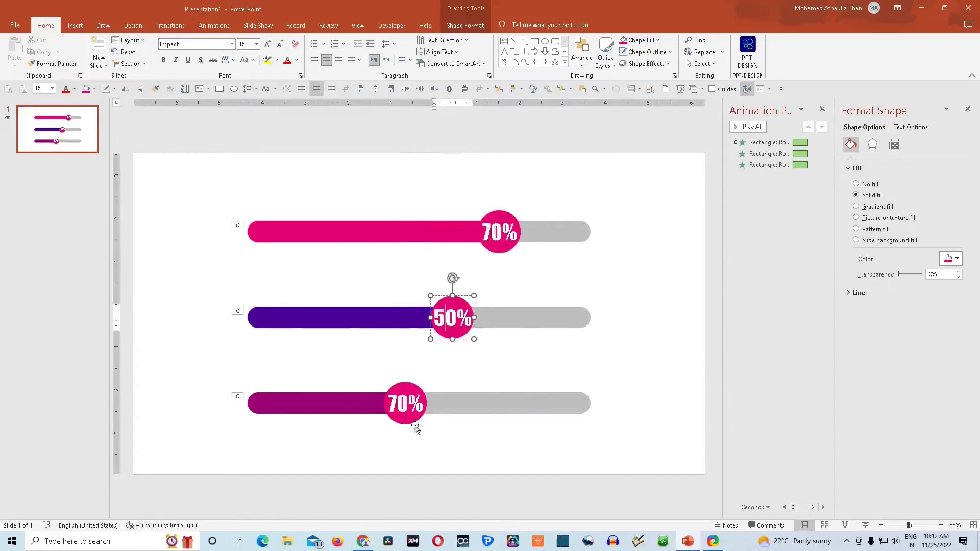
left_click(399, 403)
key("BackSpace")
type("3")
left_click(557, 362)
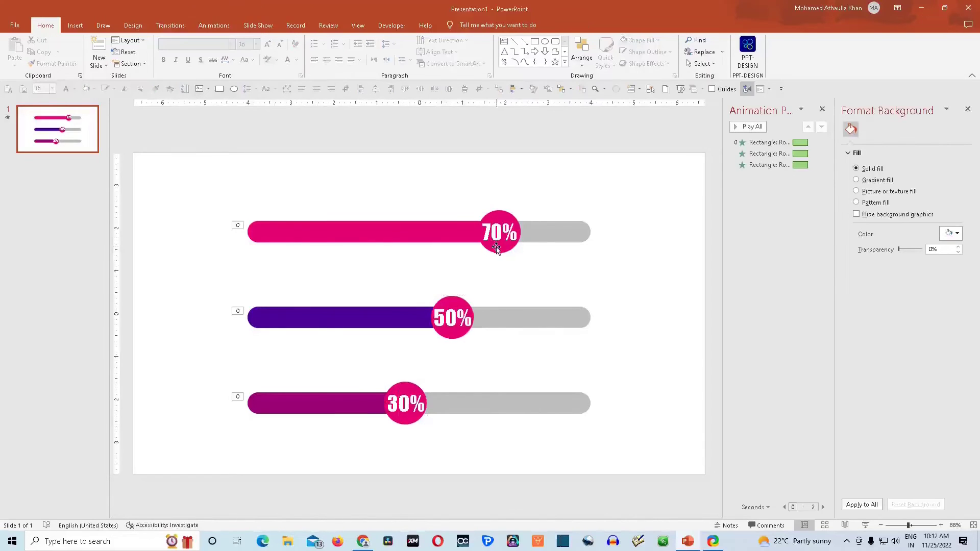
left_click(500, 244)
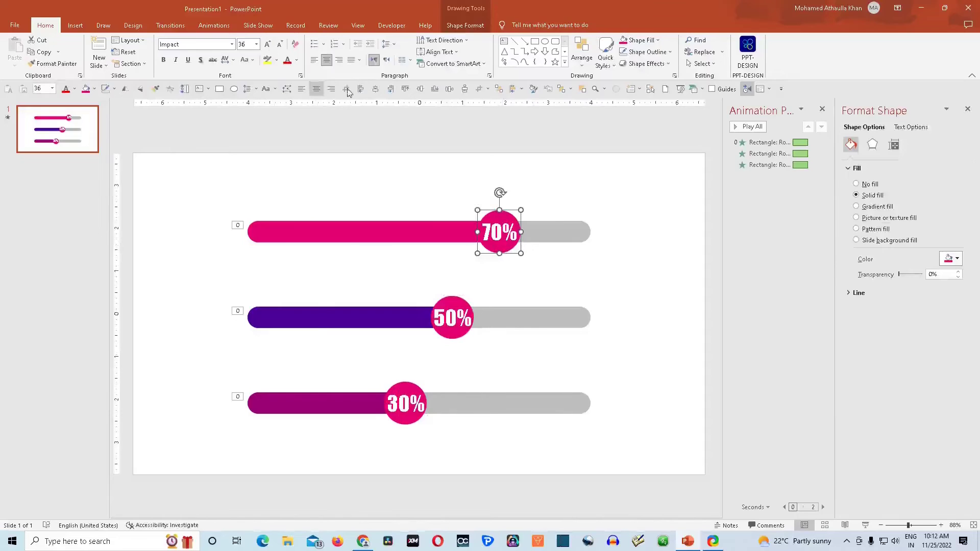
Step: Give the 70% circle a Fade entrance starting With Previous
left_click(214, 25)
left_click(731, 56)
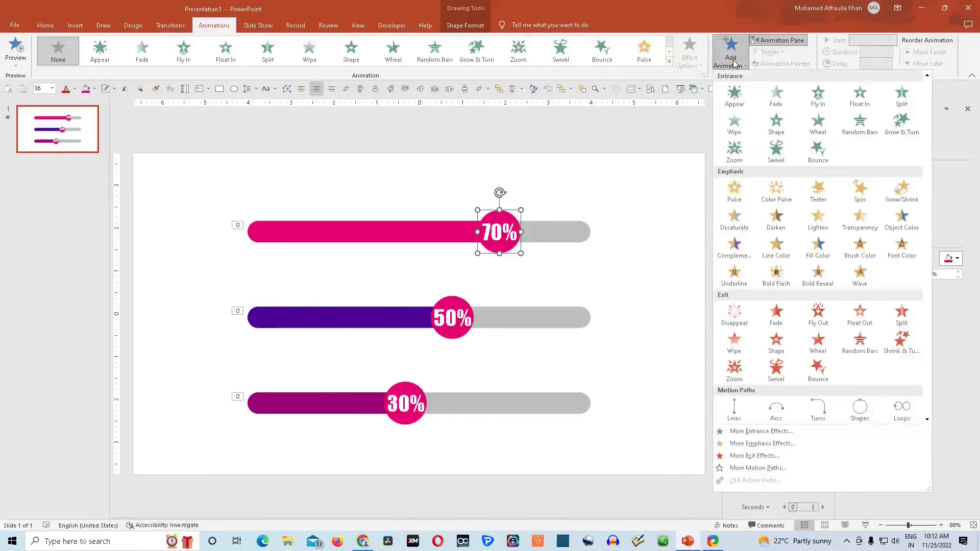
left_click(777, 96)
left_click(894, 41)
left_click(869, 62)
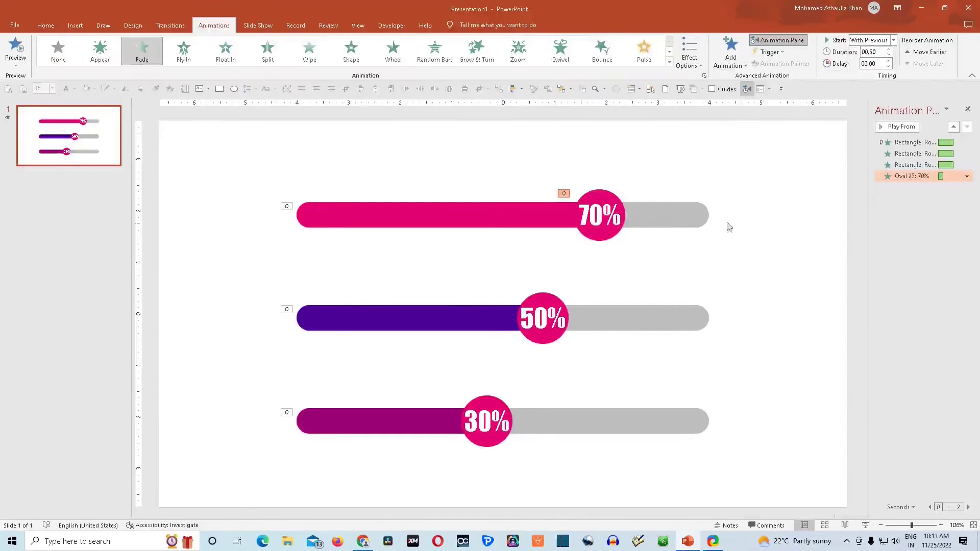
Step: Add a Lines motion path to the 70% circle
left_click(607, 194)
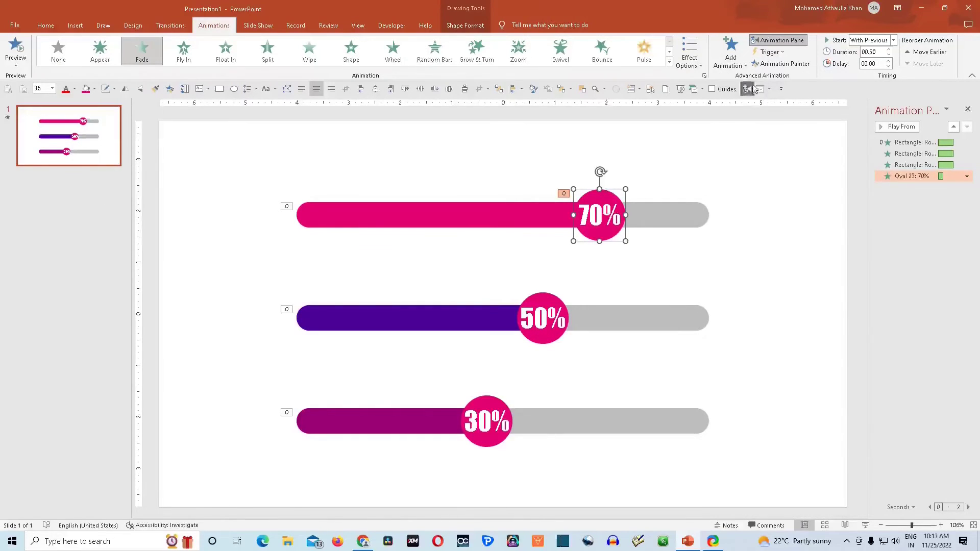
left_click(743, 64)
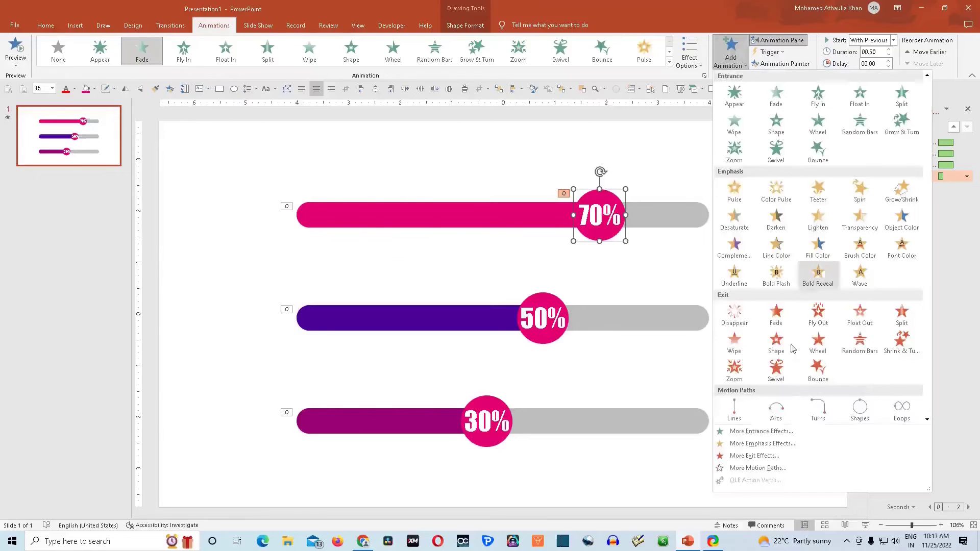
left_click(733, 412)
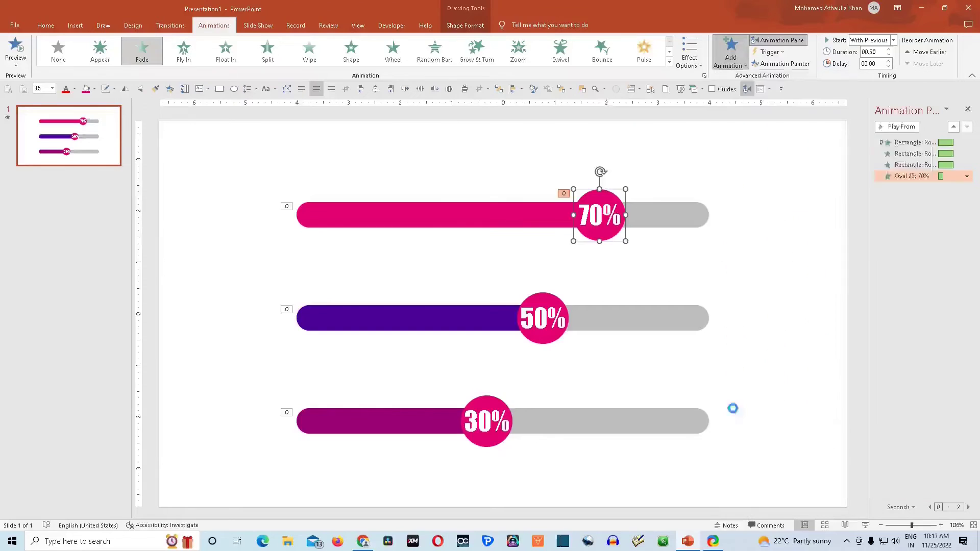
Step: Set the path direction to Left, reverse it, and drag its start to the pink bar's left end
left_click(699, 65)
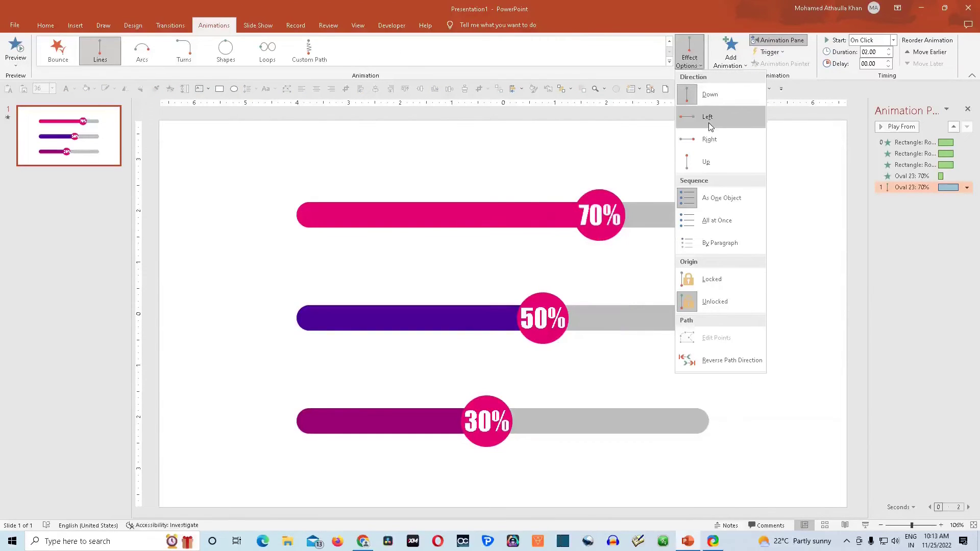
left_click(709, 126)
left_click(690, 54)
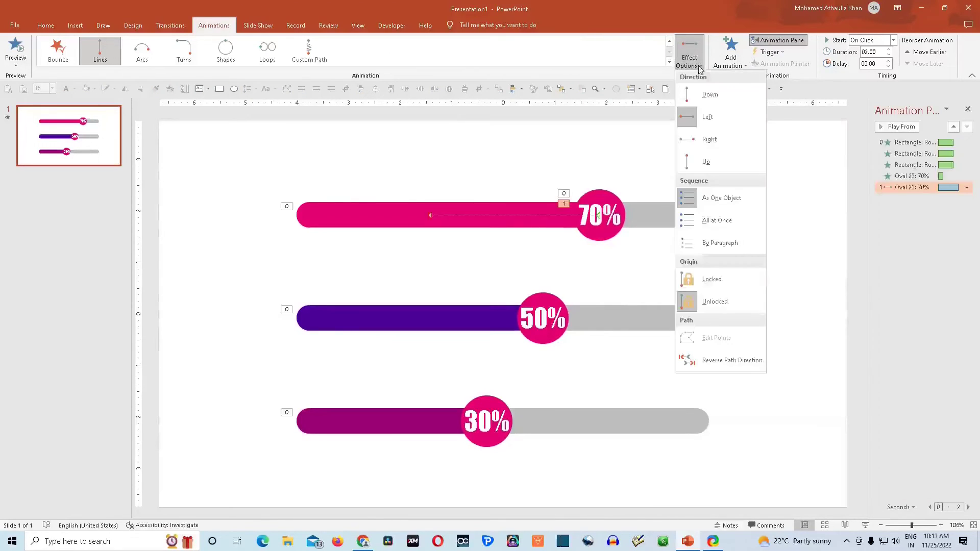
left_click(727, 361)
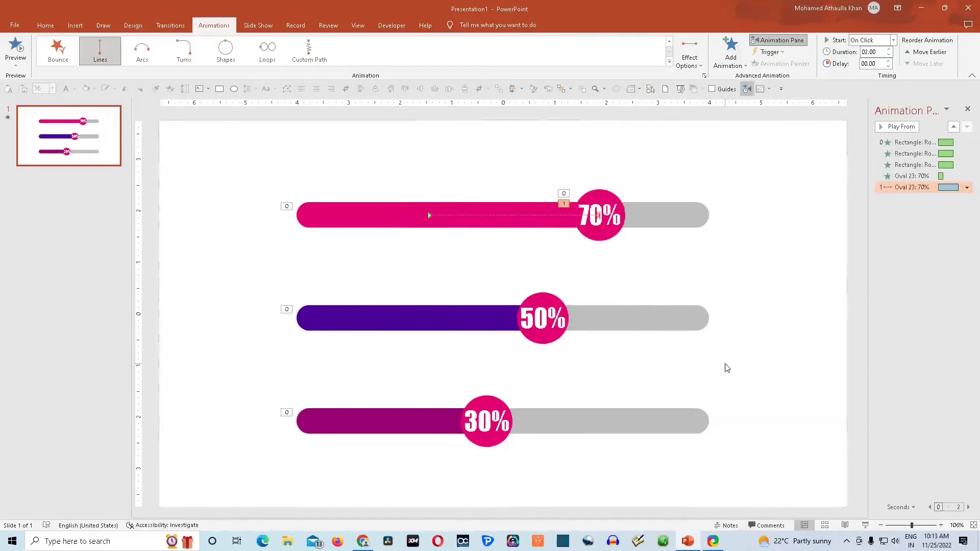
left_click(430, 215)
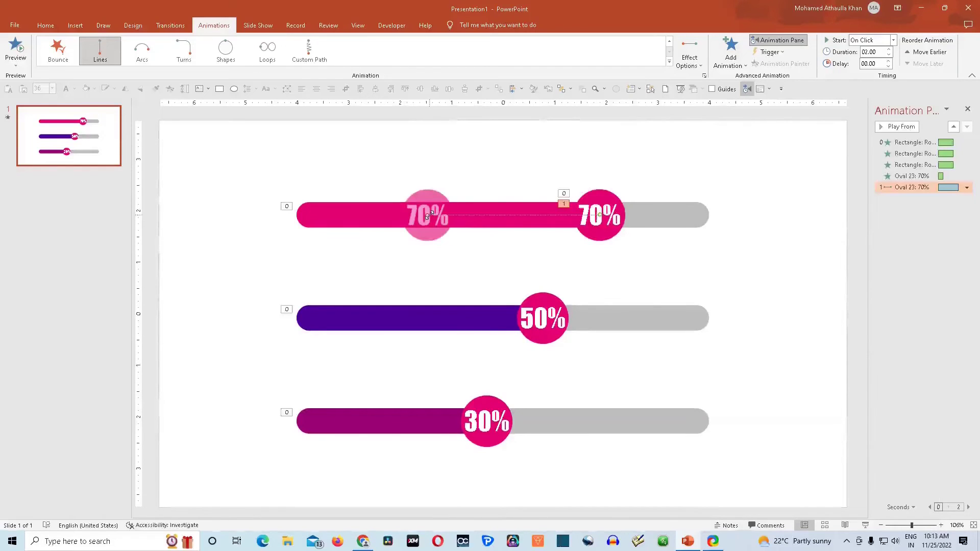
left_click_drag(426, 215, 297, 215)
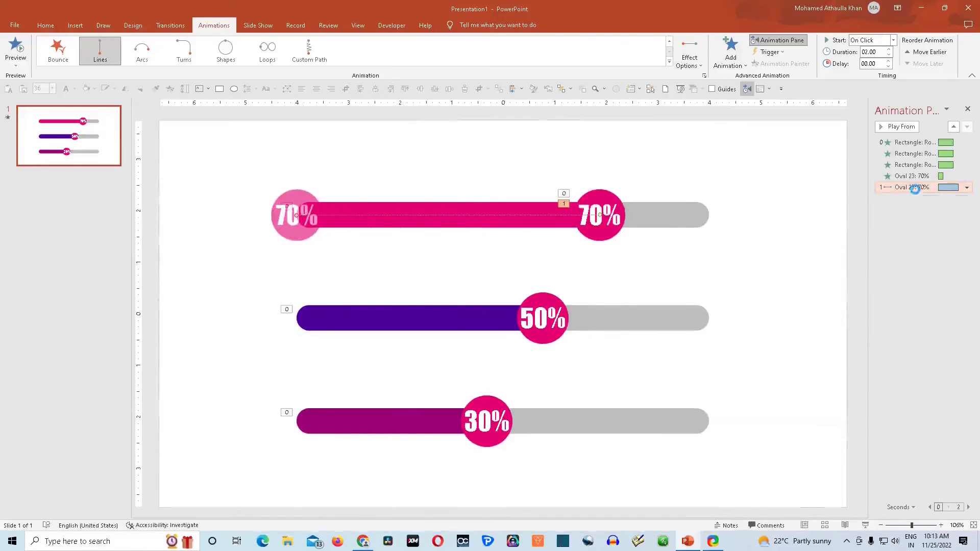
Step: Set the motion path to zero smoothing, With Previous, and 1 second duration
double_click(914, 188)
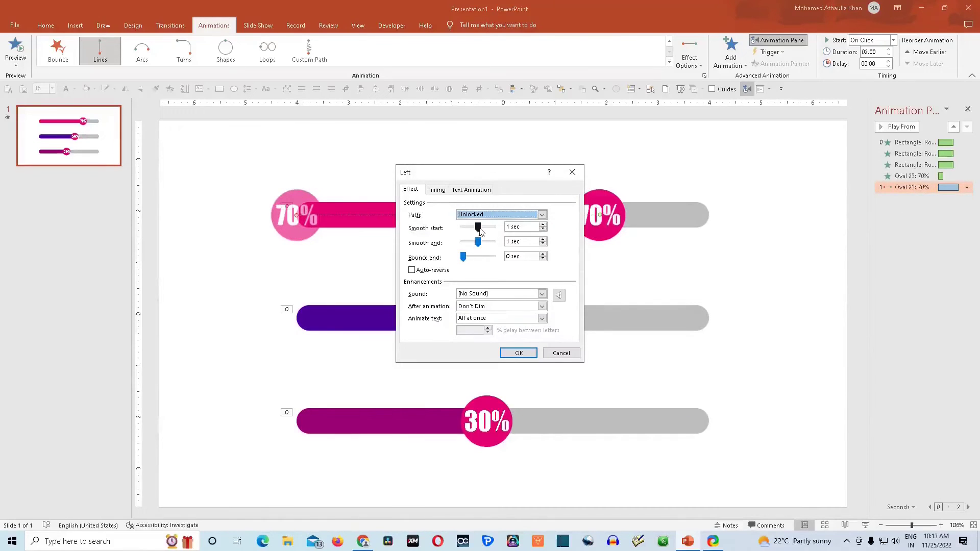
left_click_drag(480, 231, 471, 249)
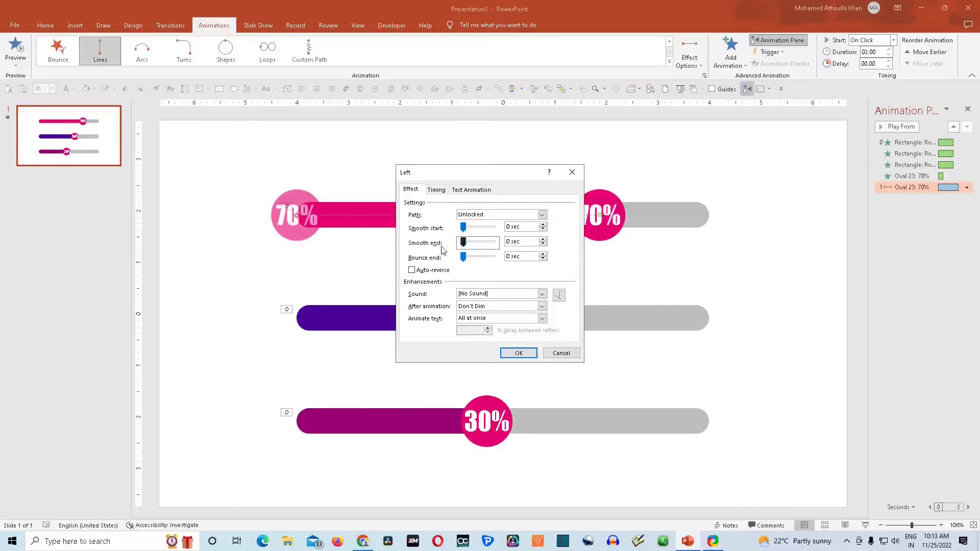
left_click(437, 191)
left_click(517, 205)
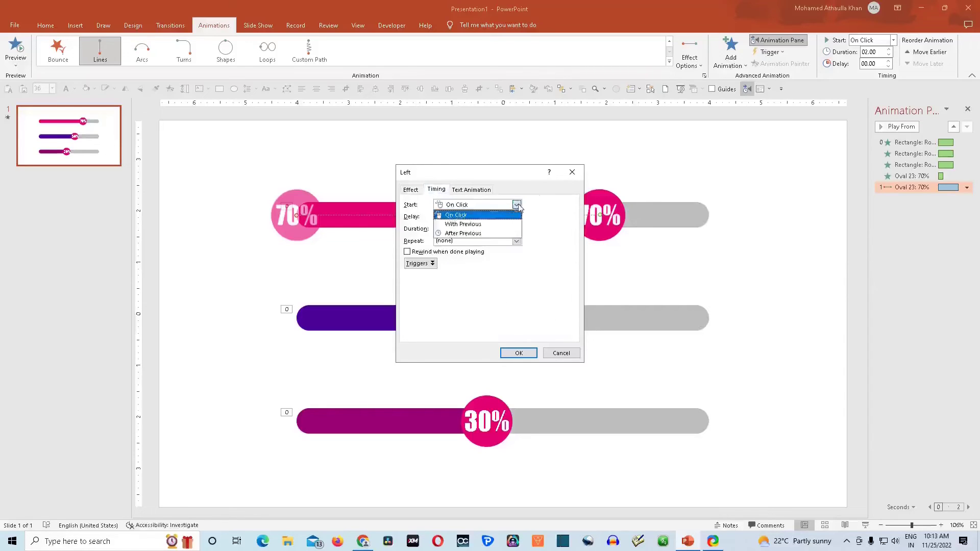
left_click(494, 225)
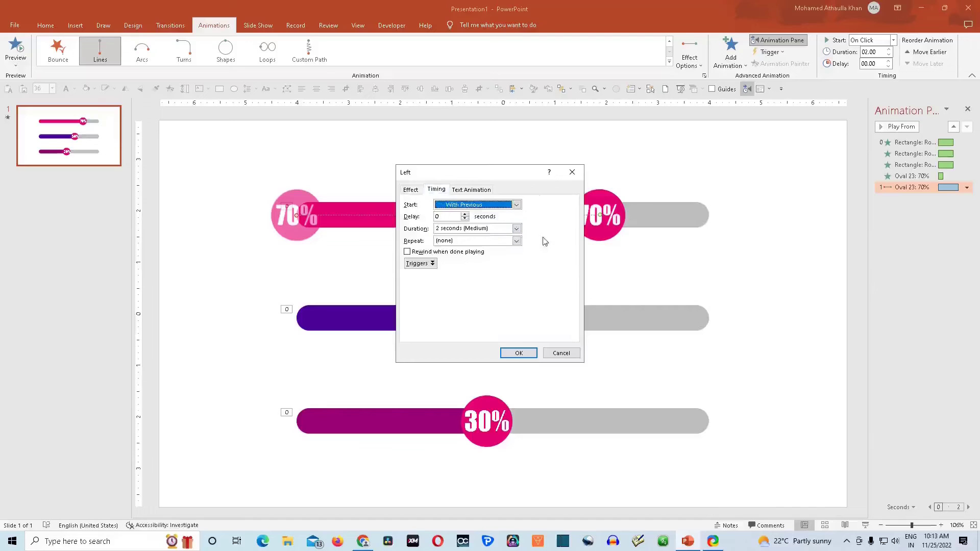
left_click(500, 231)
type("1.4")
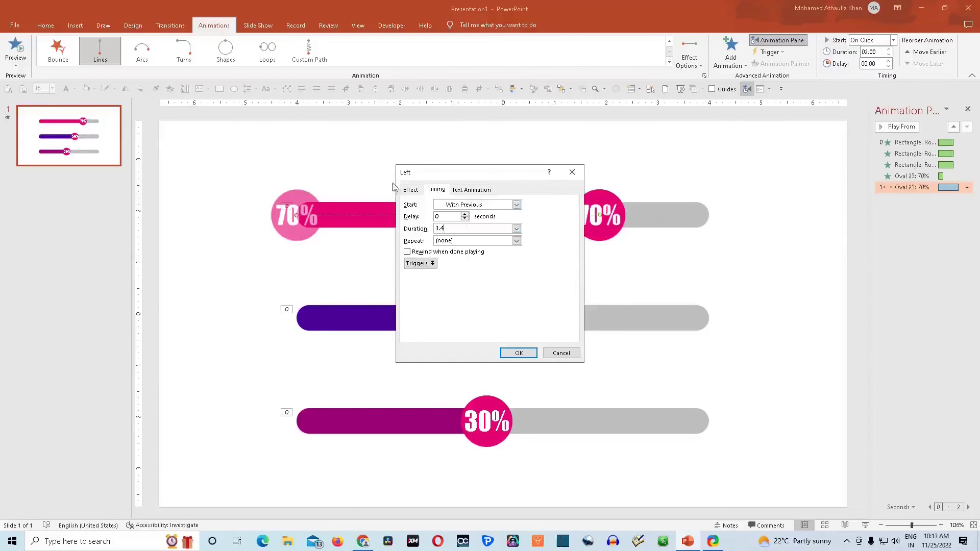
left_click(411, 190)
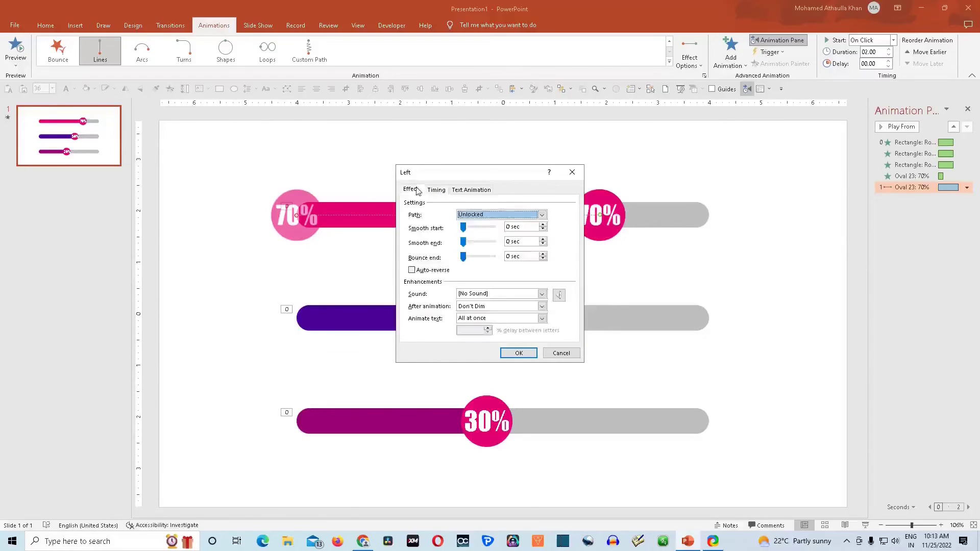
left_click(436, 190)
left_click(518, 353)
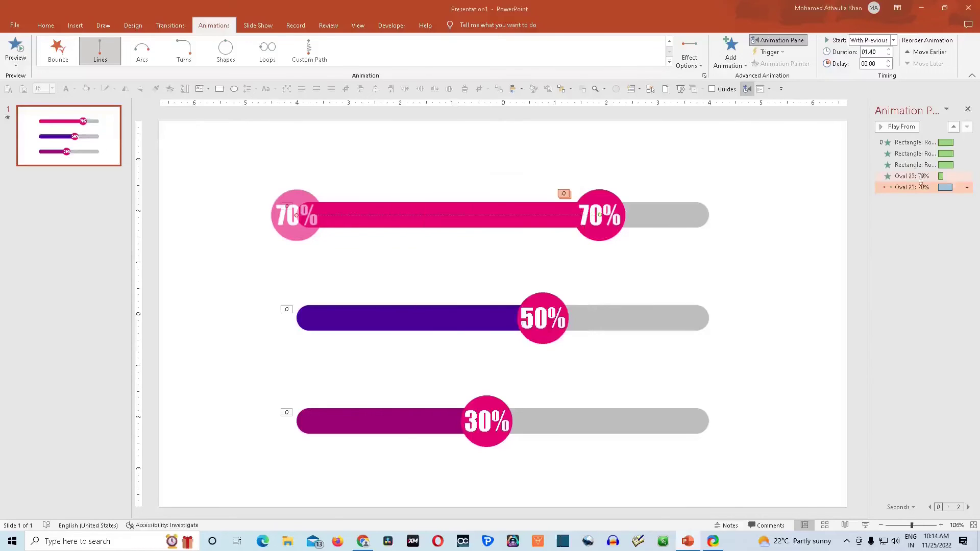
Step: Move the 70% circle's animations two places earlier and pick them up with Animation Painter
left_click(954, 128)
left_click(954, 128)
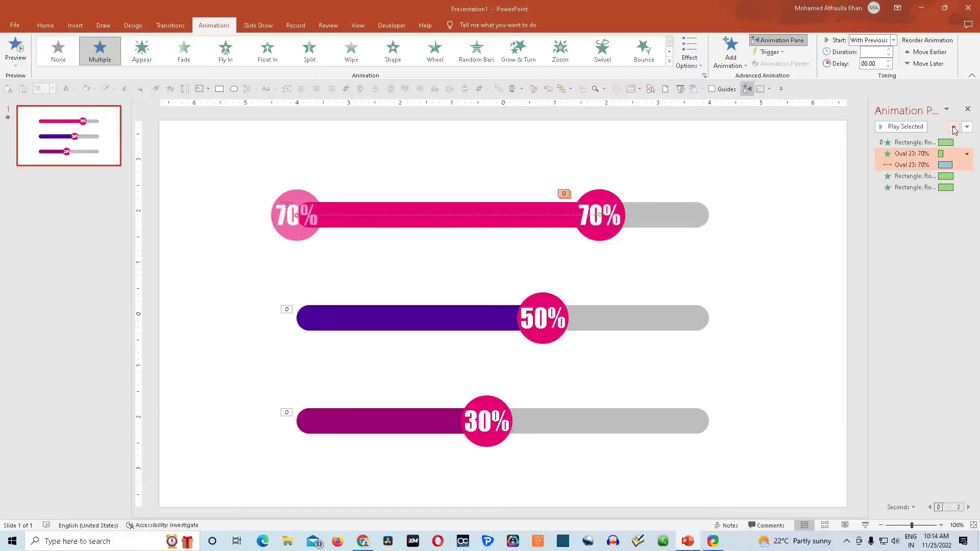
left_click(633, 261)
left_click(613, 232)
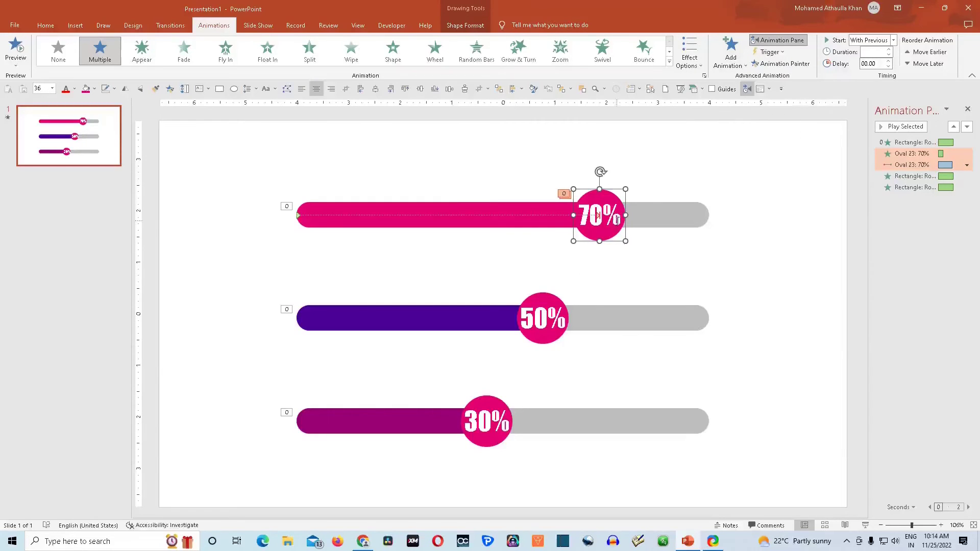
left_click(786, 64)
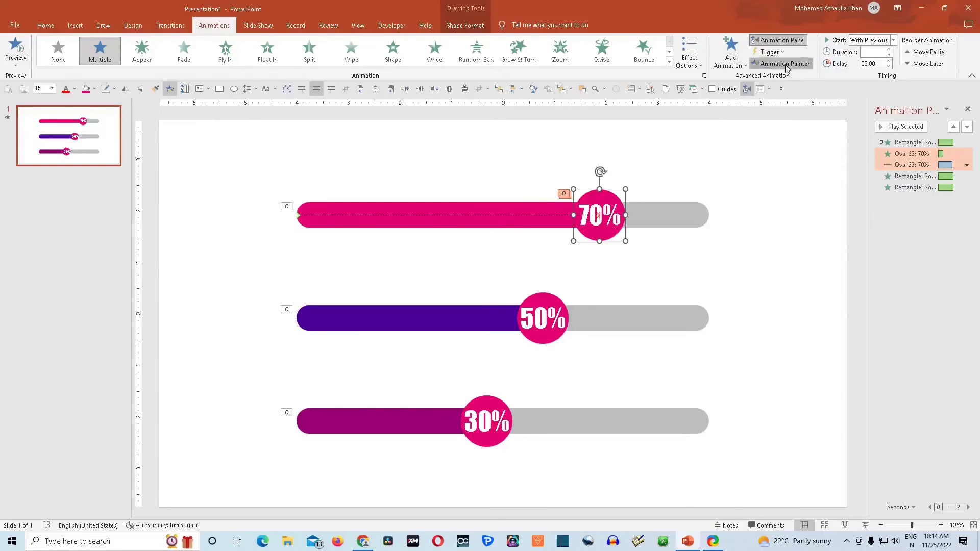
Step: Copy the fade and motion-path animations onto the 50% and 30% circles with Animation Painter
left_click(547, 302)
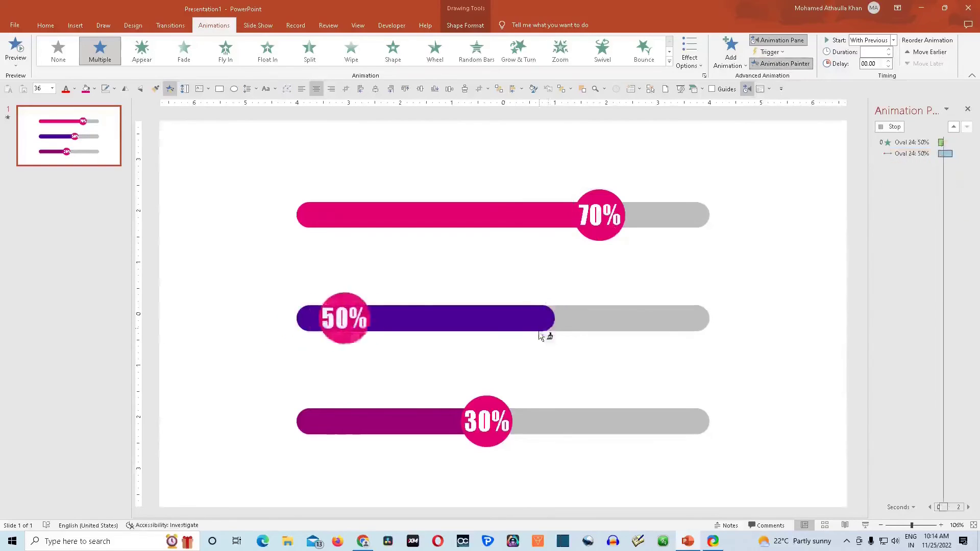
left_click(489, 403)
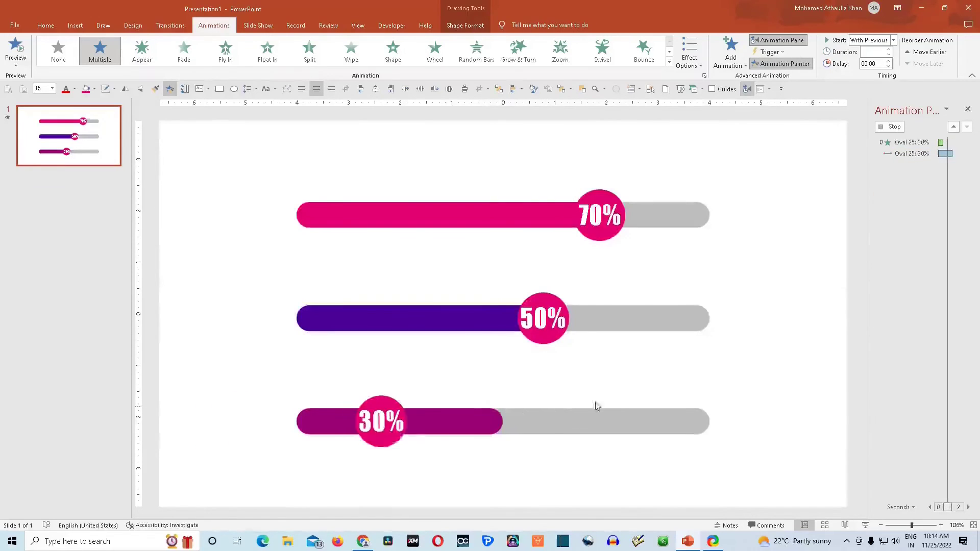
left_click(776, 283)
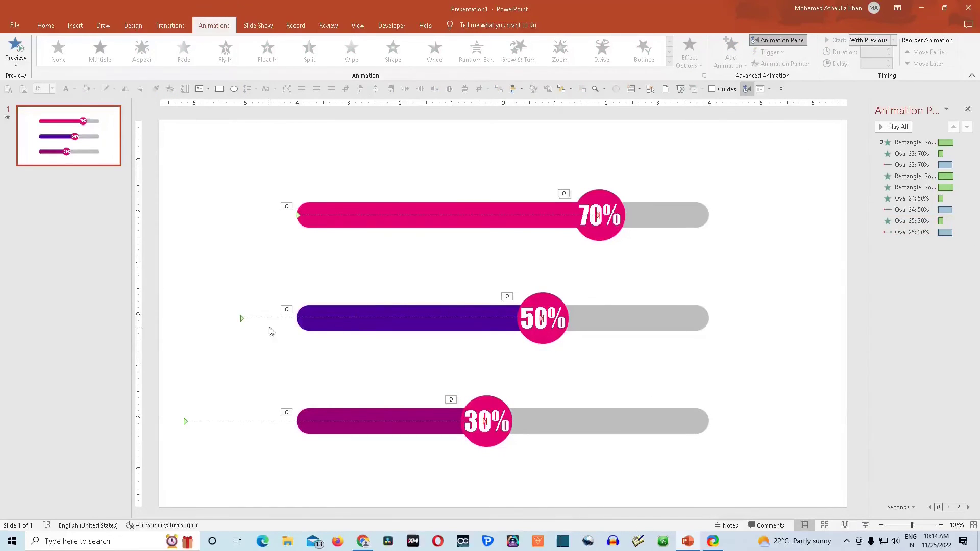
Step: Move the 50% and 30% motion paths to start at the left ends of their bars
left_click(241, 319)
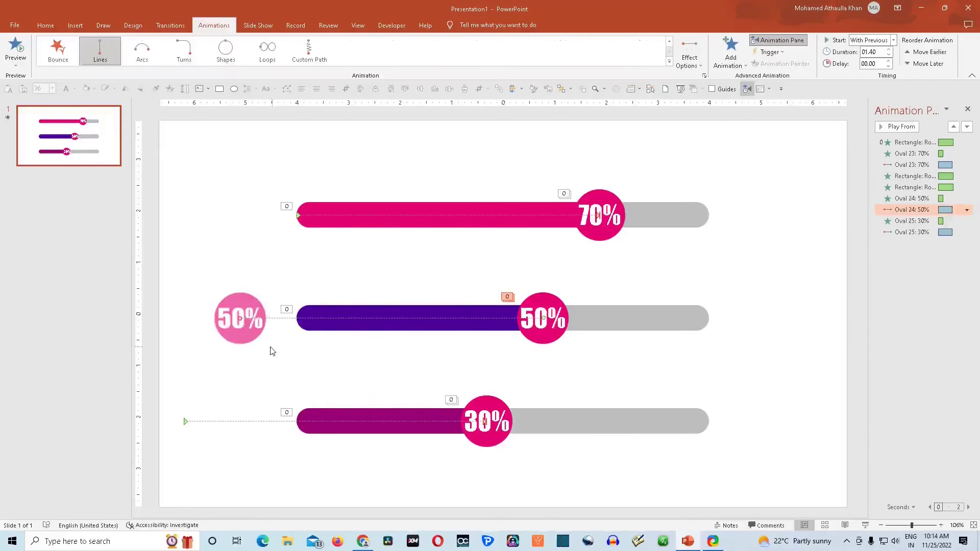
left_click_drag(239, 318, 295, 318)
left_click(185, 421)
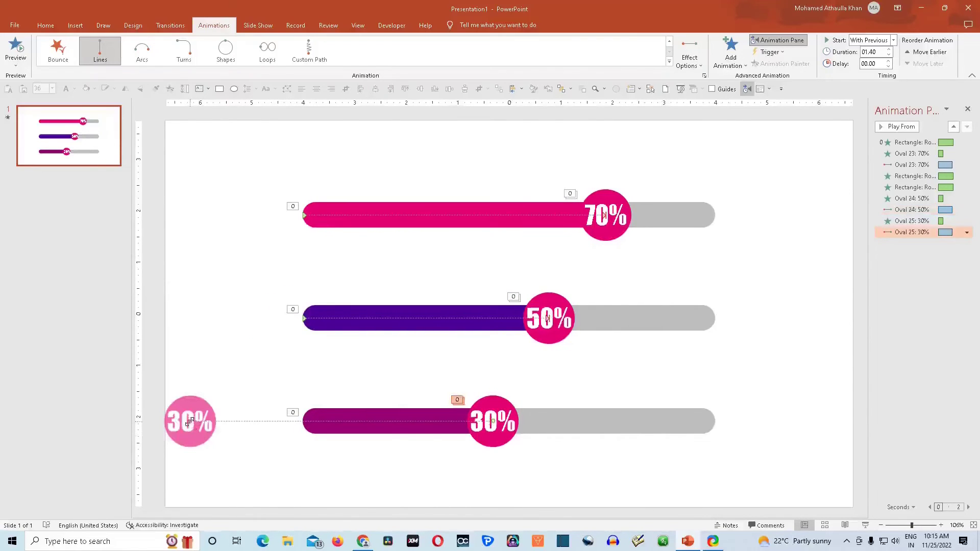
left_click_drag(190, 421, 301, 422)
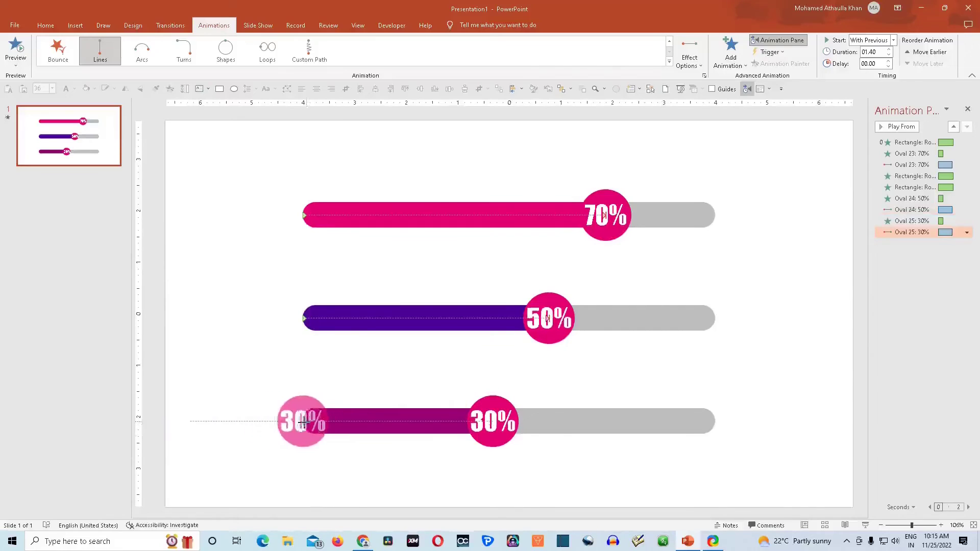
key("Escape")
left_click(551, 300)
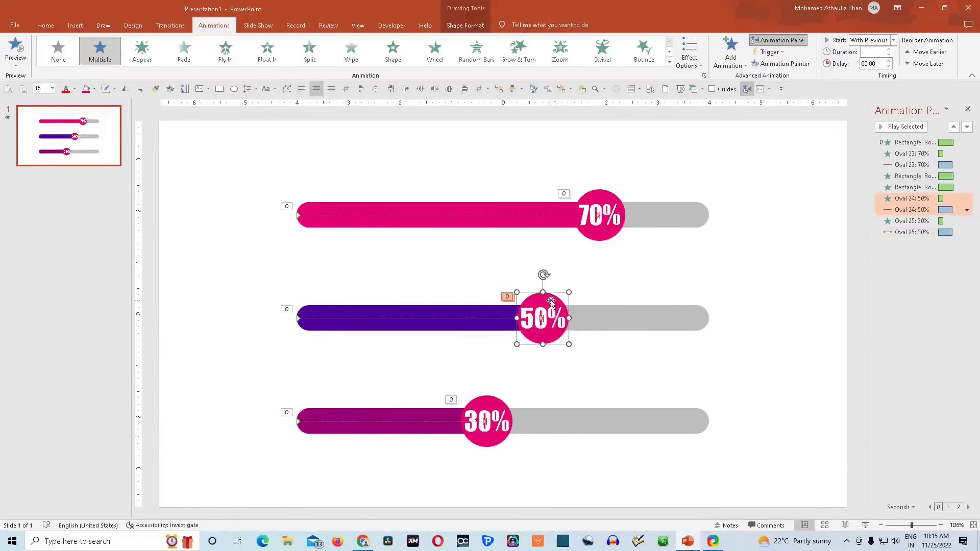
Step: Fill the 50% circle dark purple from Shape Format's Shape Fill
left_click(465, 26)
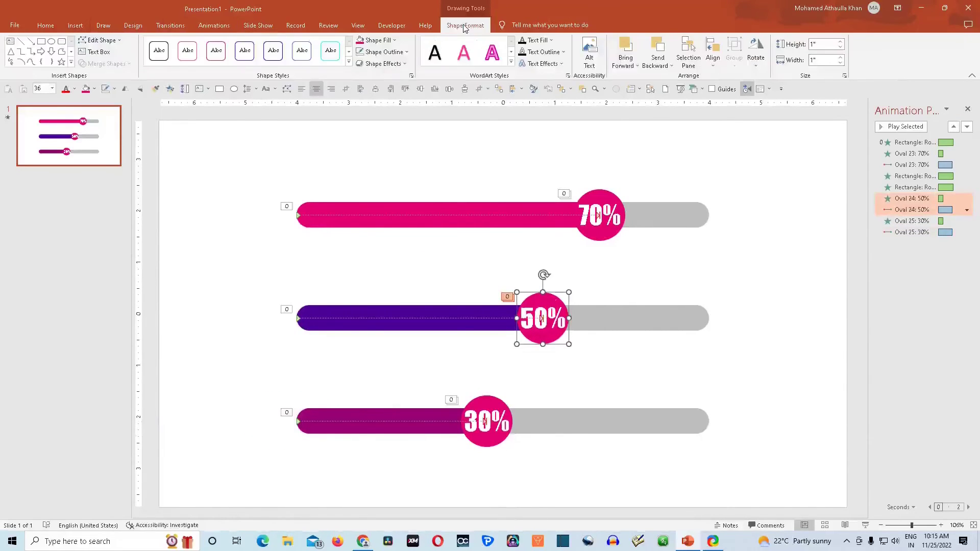
left_click(396, 43)
left_click(412, 90)
Step: Fill the 30% circle dark magenta to match its bar
left_click(495, 407)
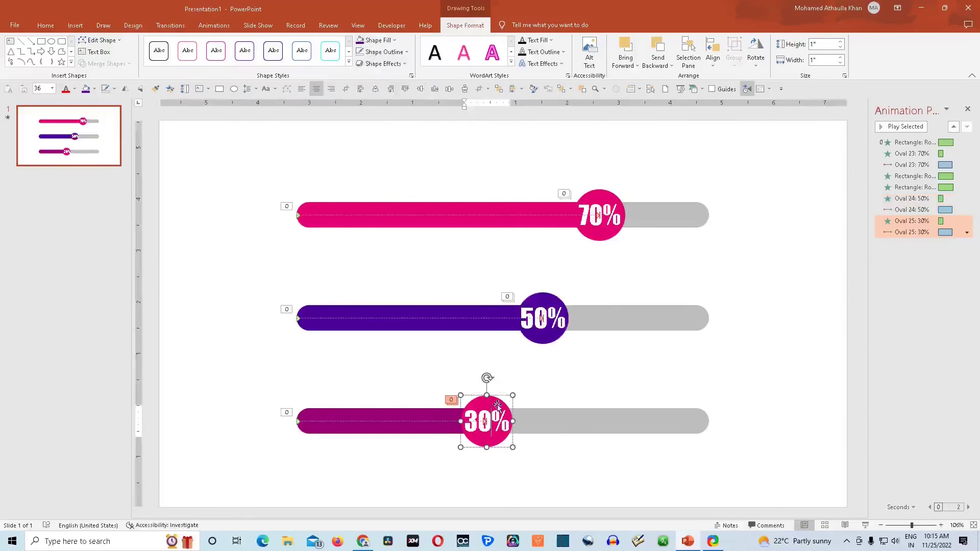
left_click(499, 402)
left_click(393, 41)
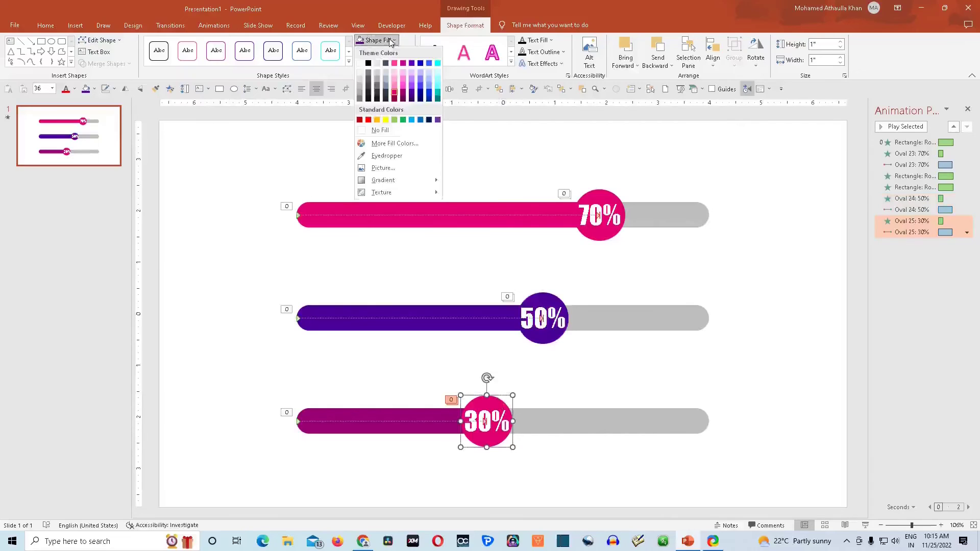
left_click(403, 95)
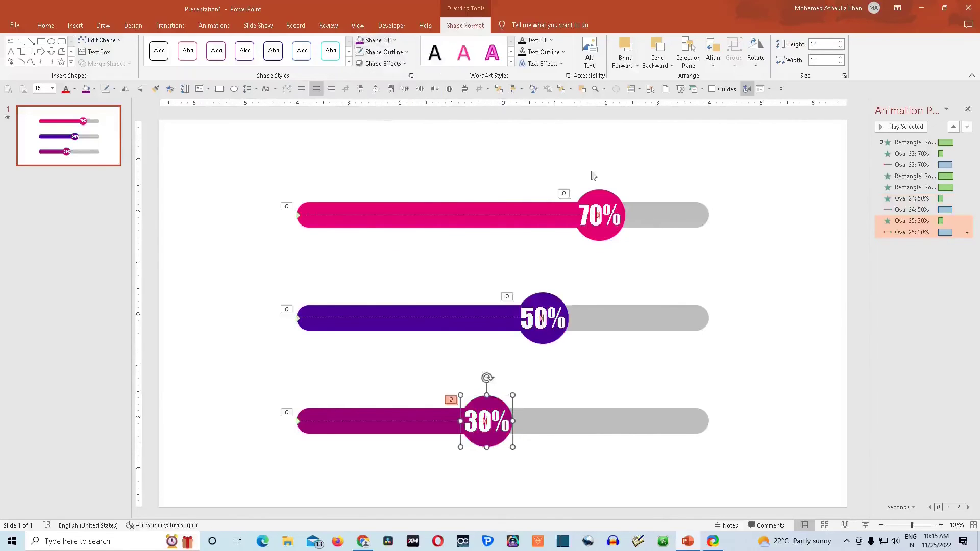
left_click(766, 326)
Step: Move both Oval 24 animations one place earlier in the Animation Pane
left_click(923, 199)
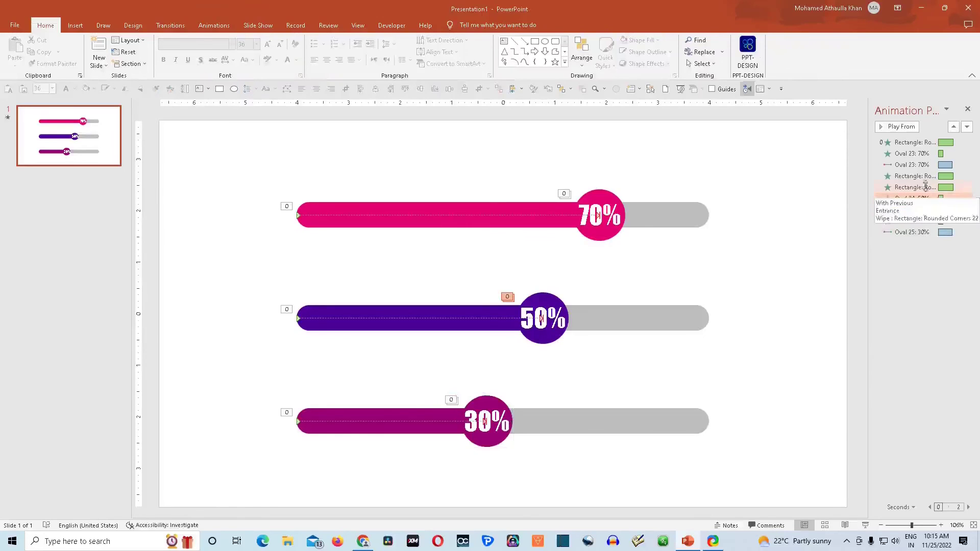
left_click(921, 210, "shift")
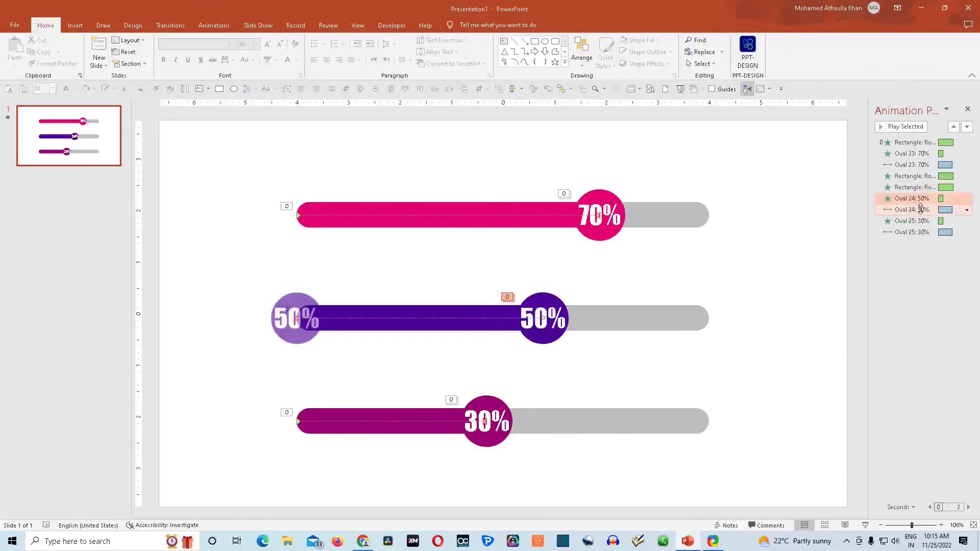
left_click(954, 128)
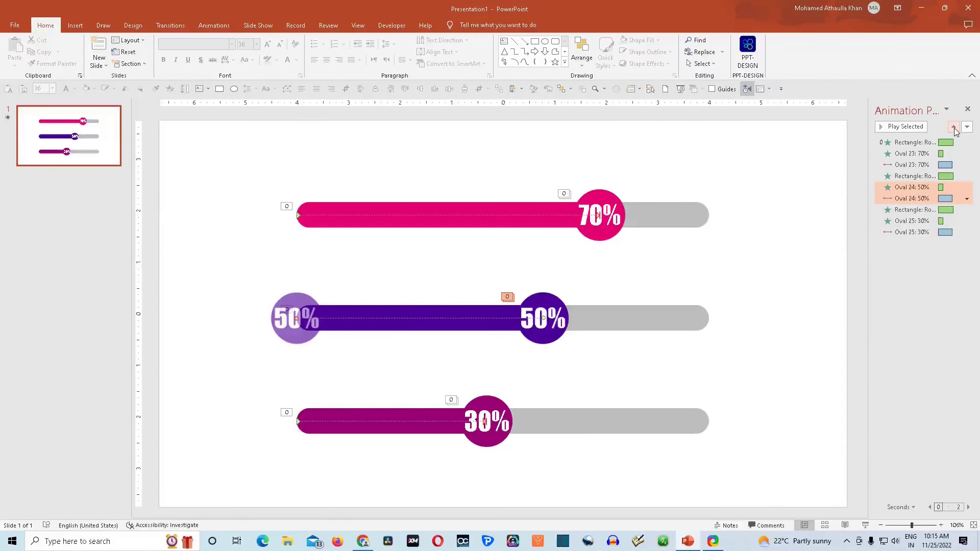